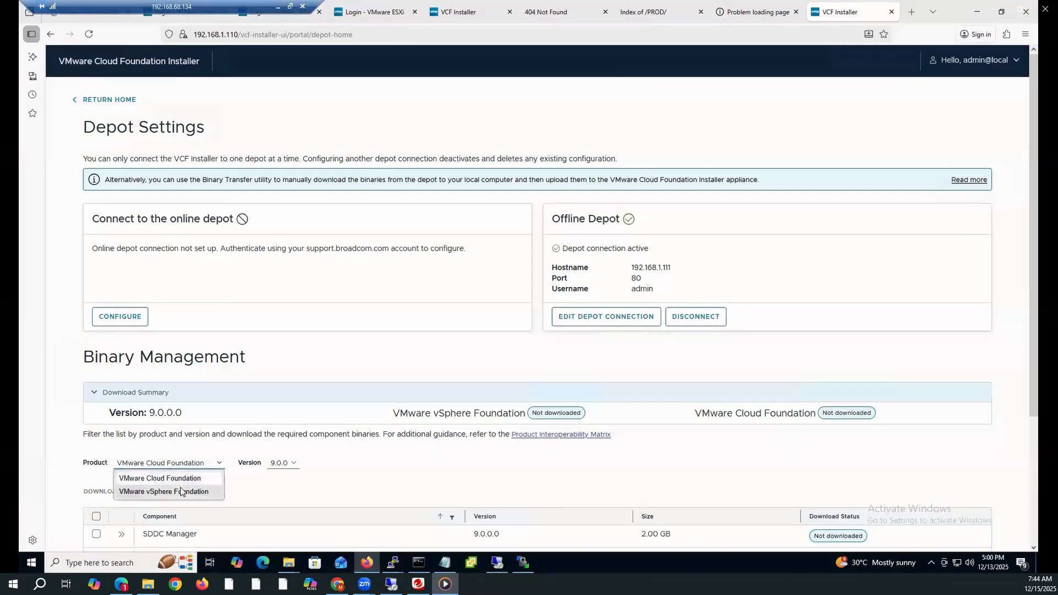
Filter binaries to VMware vSphere Foundation and expand the SDDC Manager row's download details
click(184, 492)
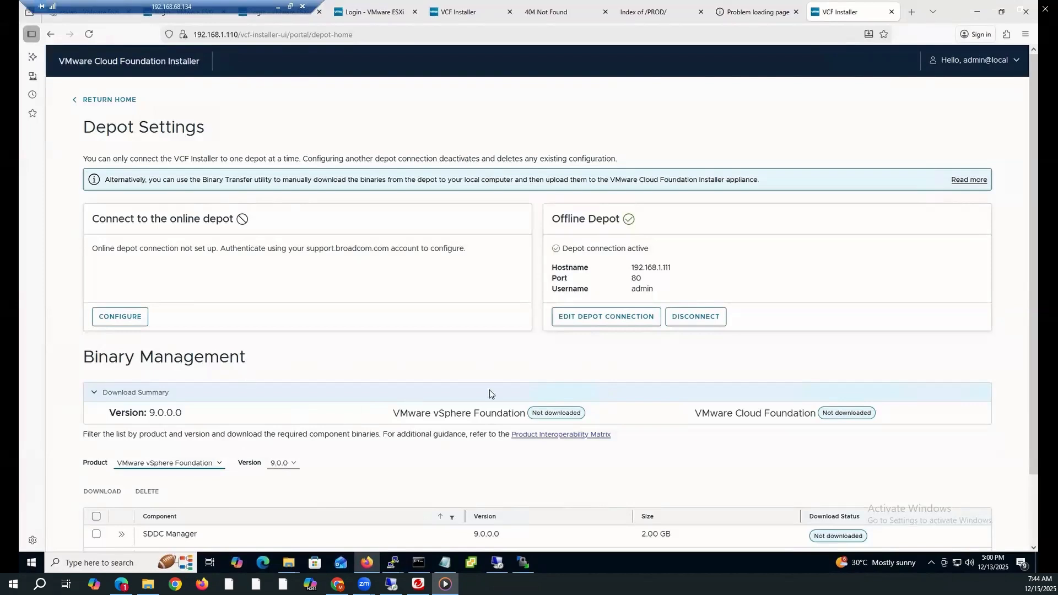
scroll(675, 361, down, 2)
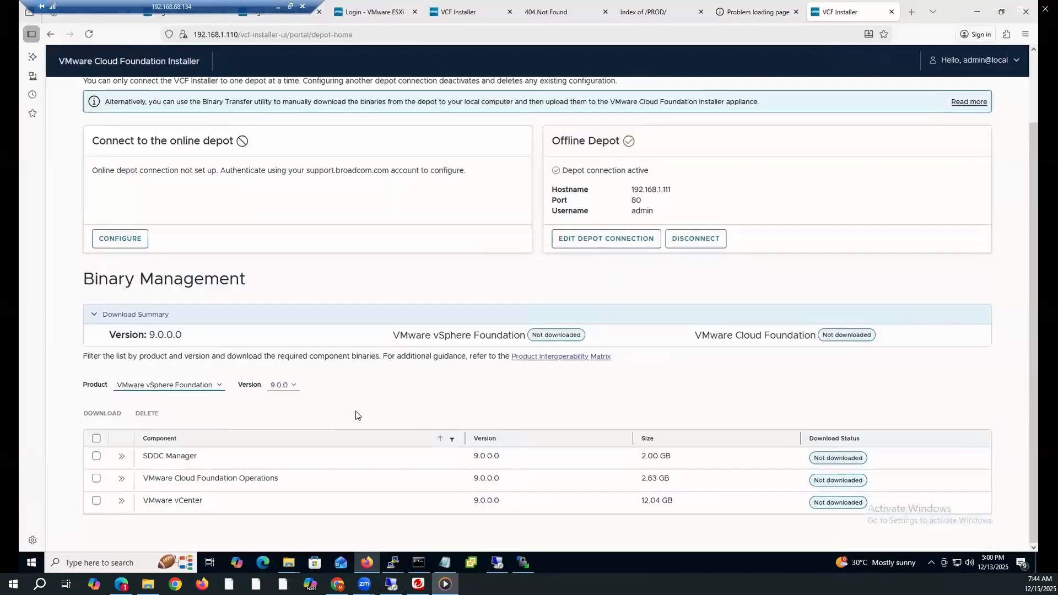
click(288, 388)
Collapse the SDDC Manager details, keep vSphere Foundation as product, and download VMware vCenter
click(121, 456)
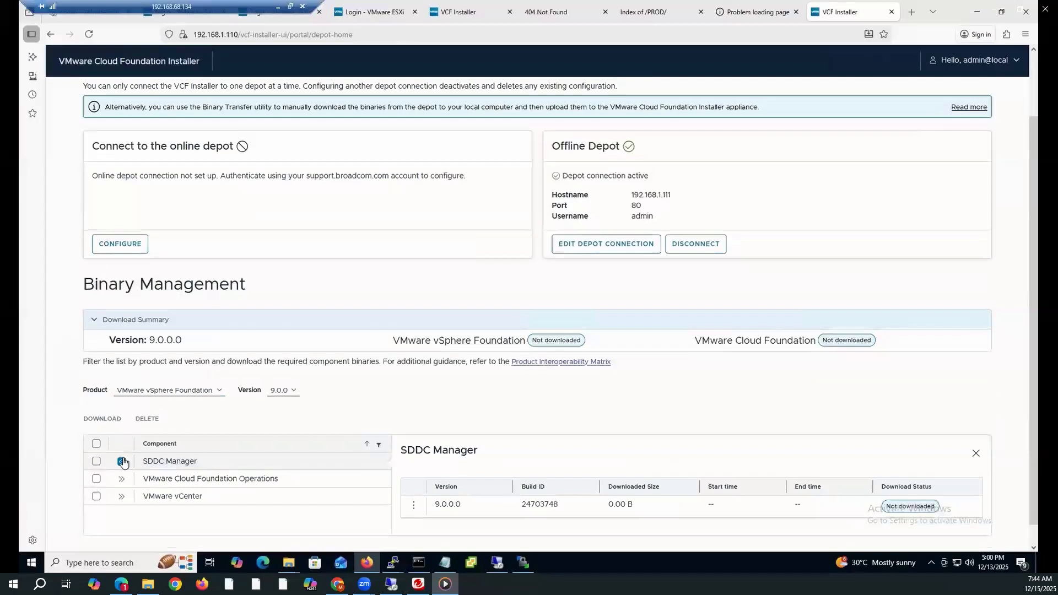
scroll(187, 421, down, 1)
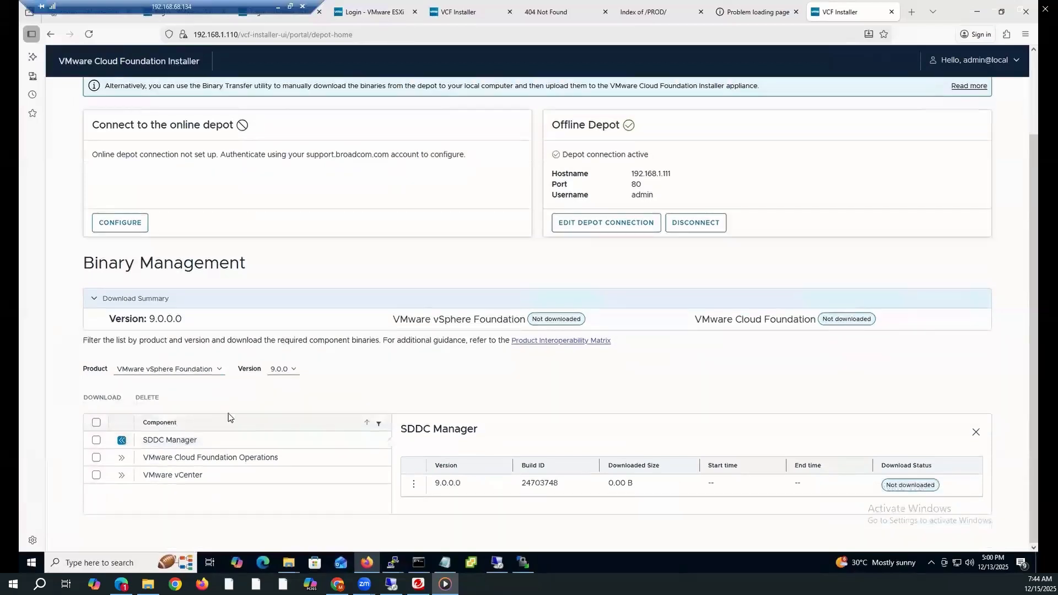
click(121, 440)
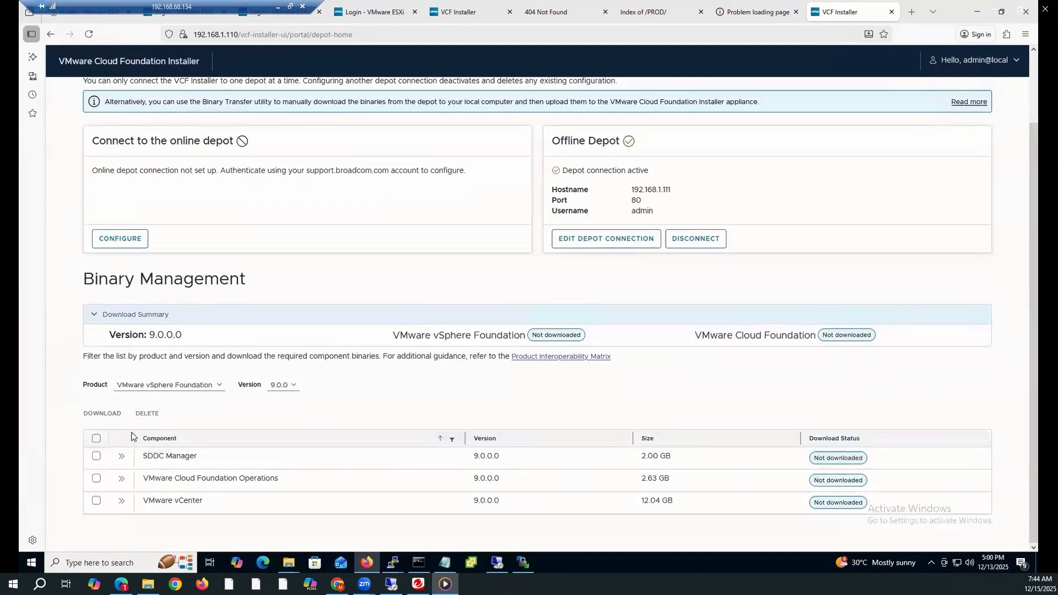
click(199, 387)
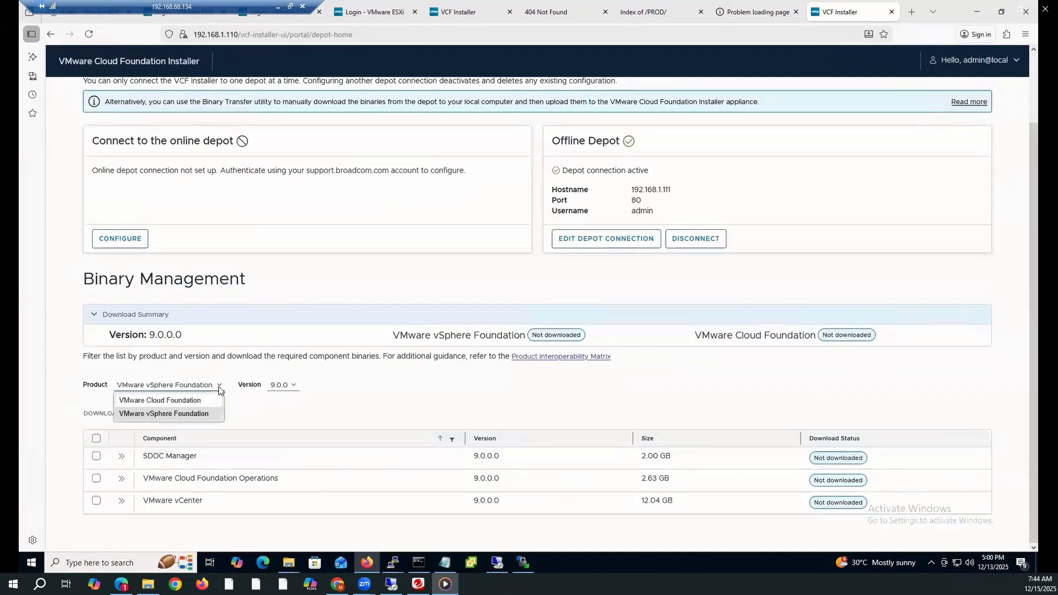
click(180, 415)
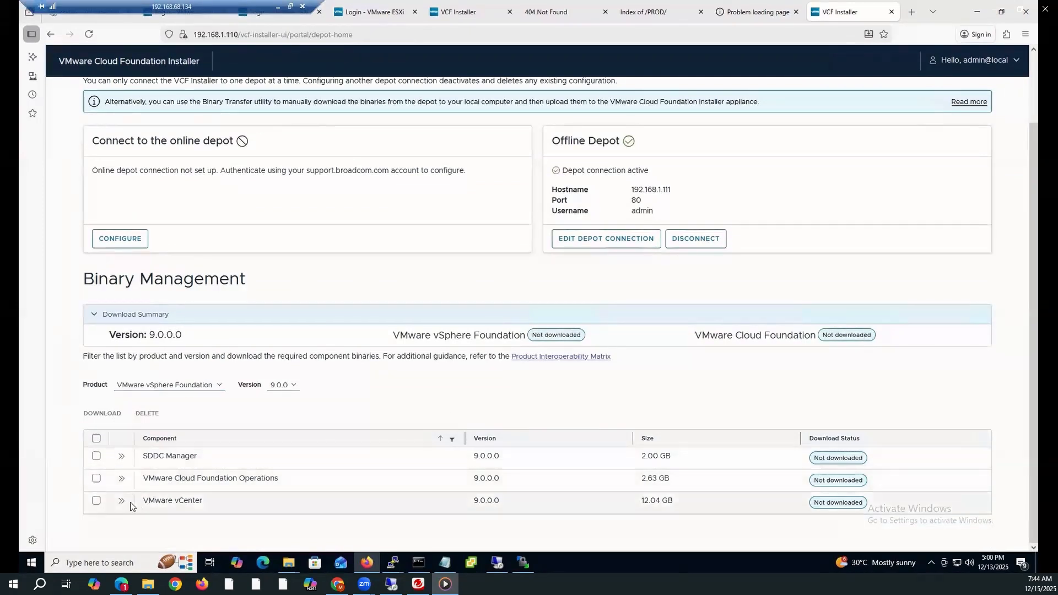
click(97, 502)
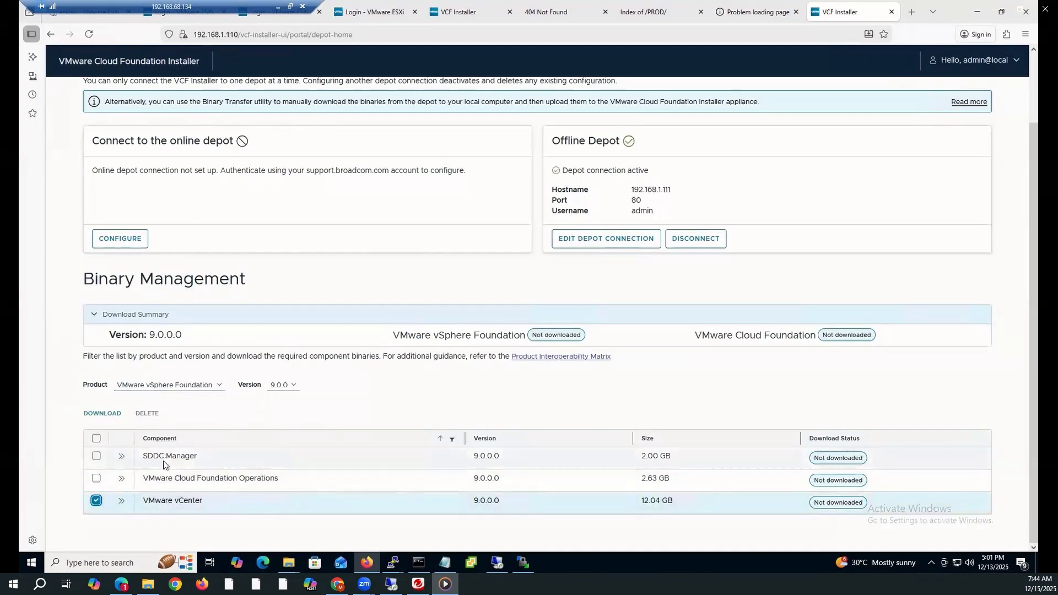
click(110, 414)
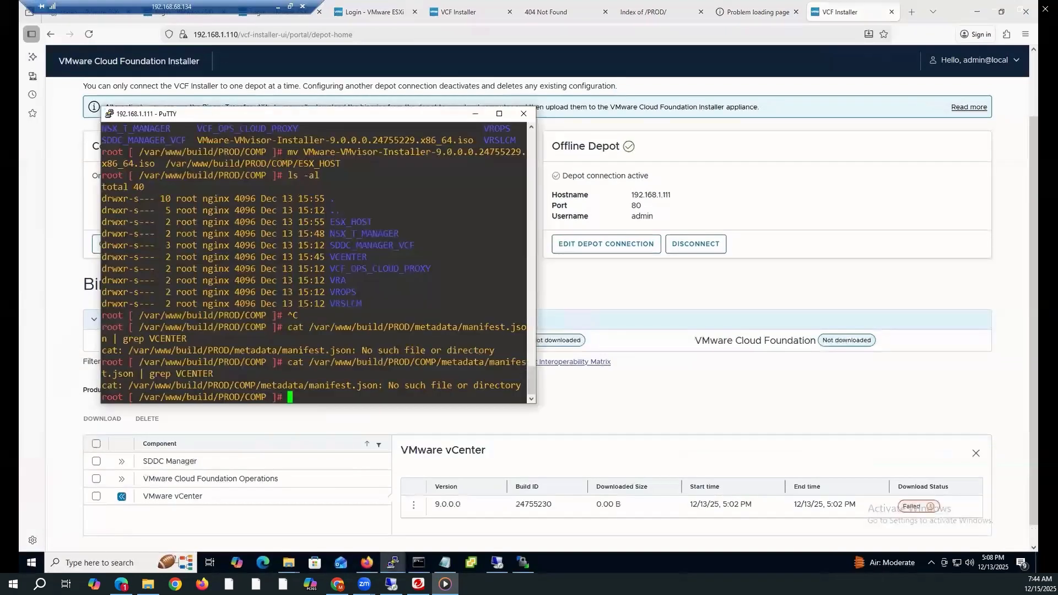
Apply chmod -R 755 to /var/www/build/PROD, check COMP's permissions, and reselect vCenter
right_click(347, 400)
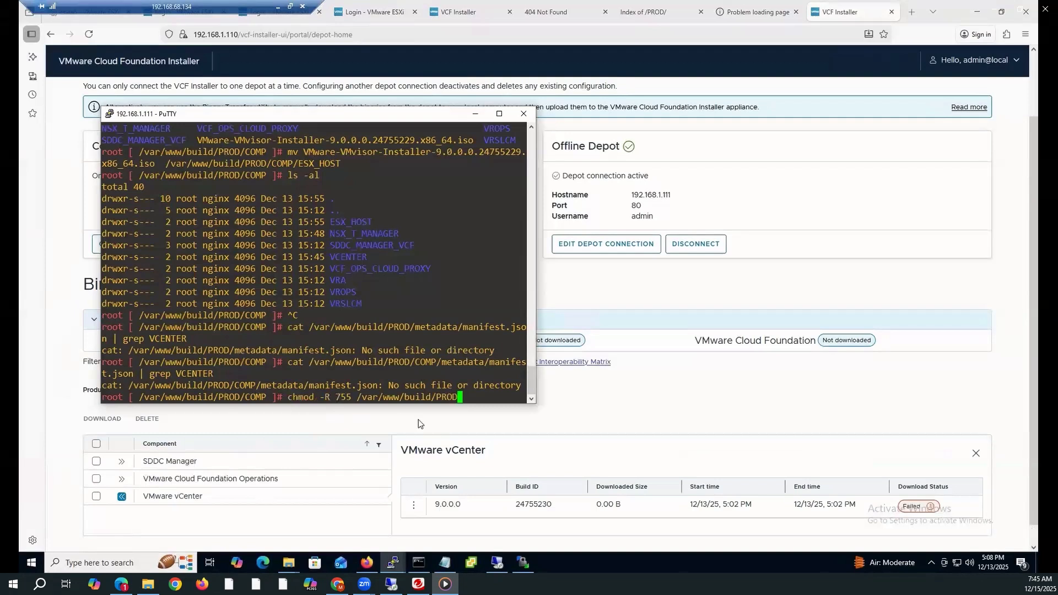
key(Return)
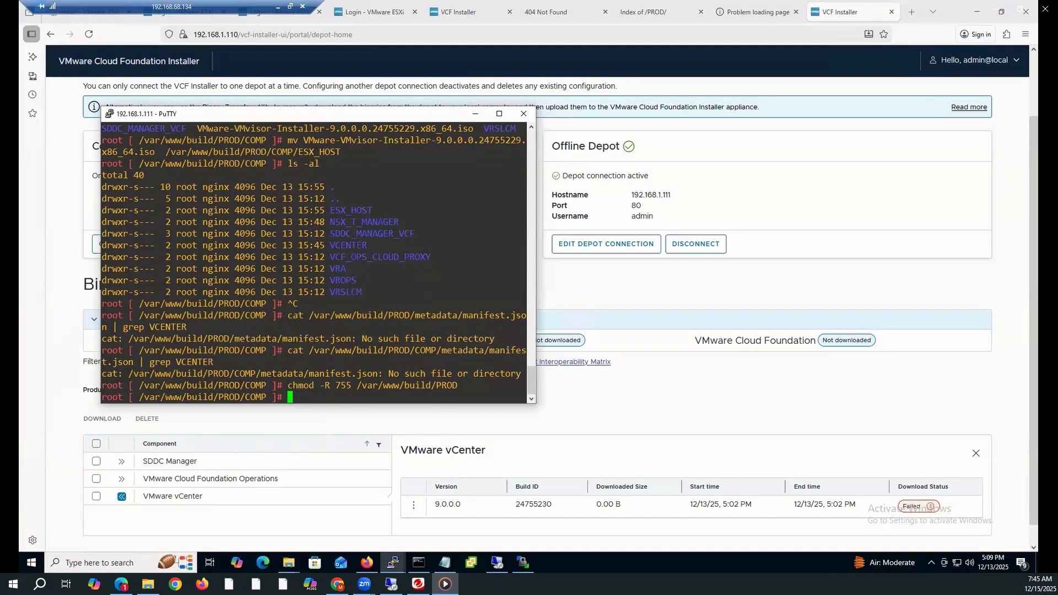
right_click(340, 393)
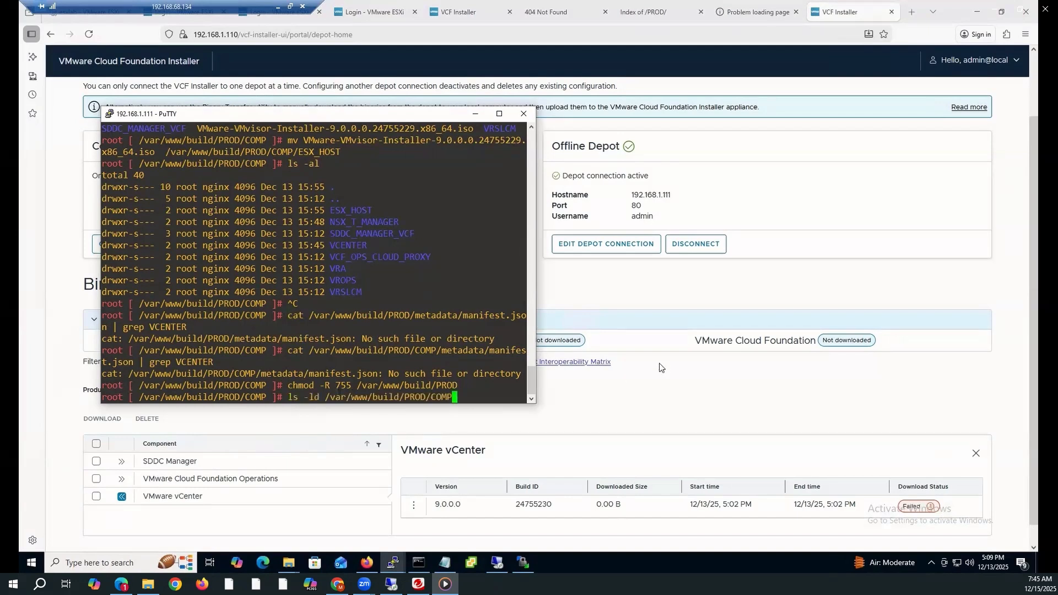
key(Return)
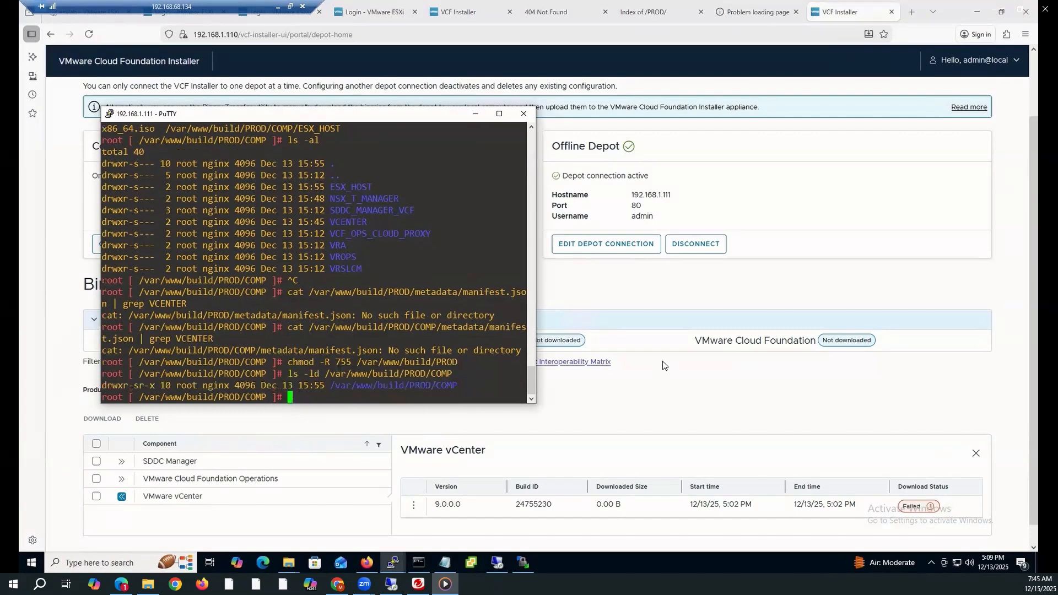
click(662, 361)
click(97, 506)
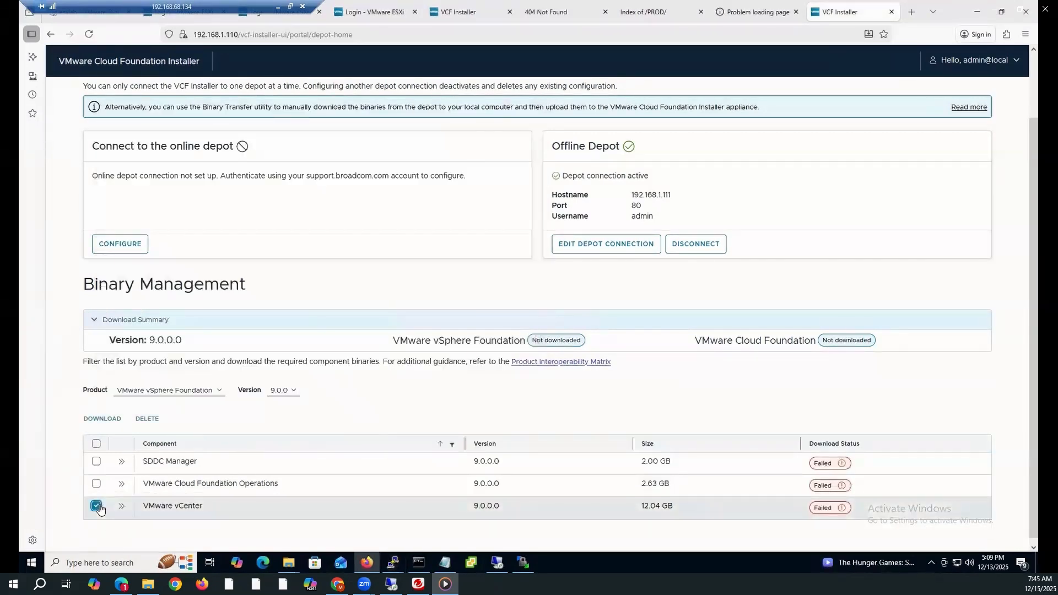
Retry the VMware vCenter 9.0.0.0 download so it climbs to 46%
click(110, 420)
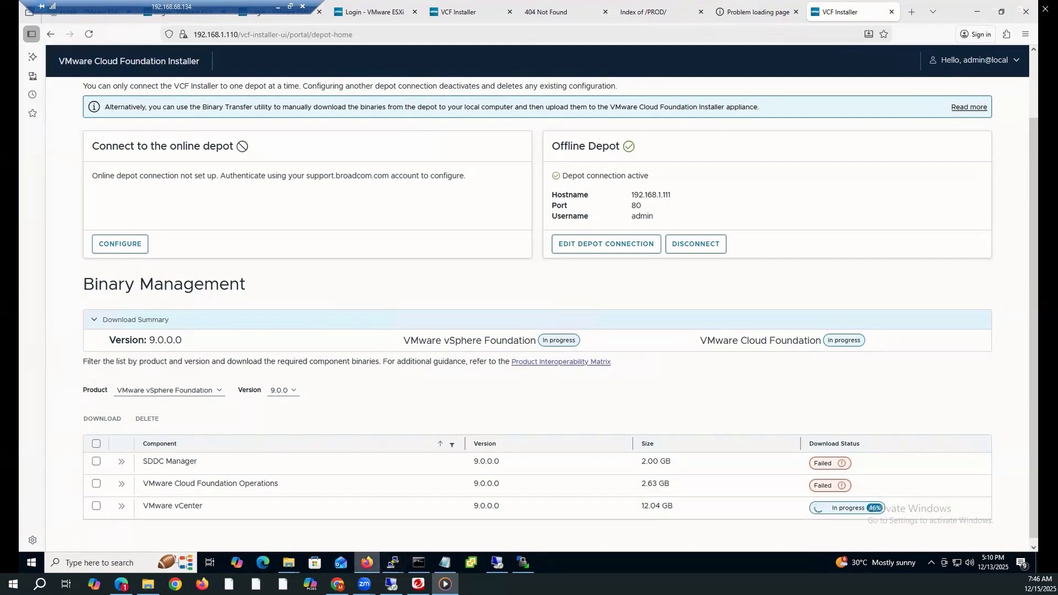
Restore the 192.168.1.111 PuTTY session and select the earlier chmod -R 755 command line
mouse_move(393, 563)
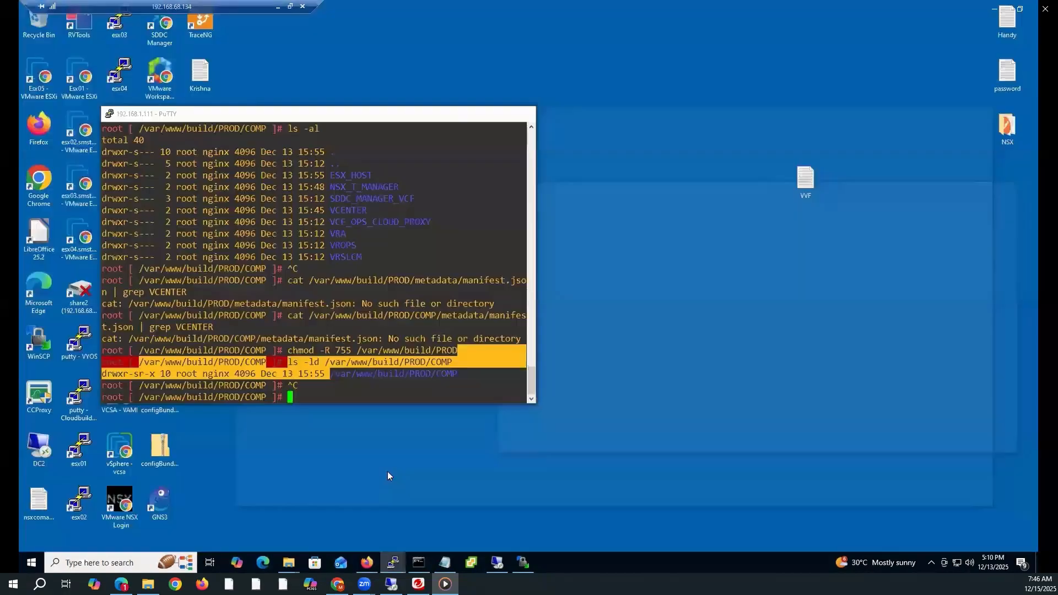
click(323, 509)
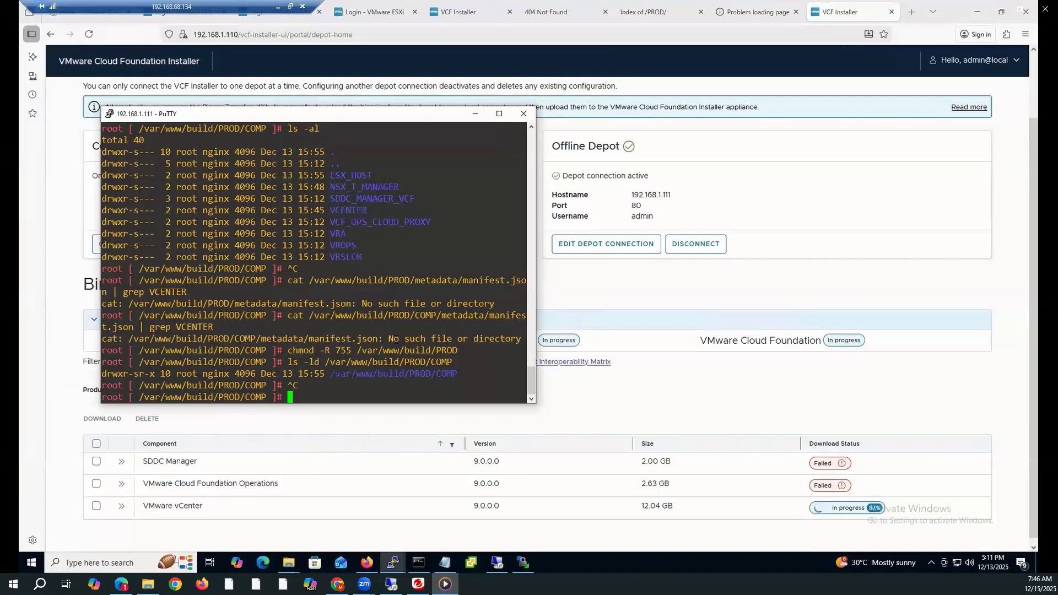
drag(461, 347, 96, 344)
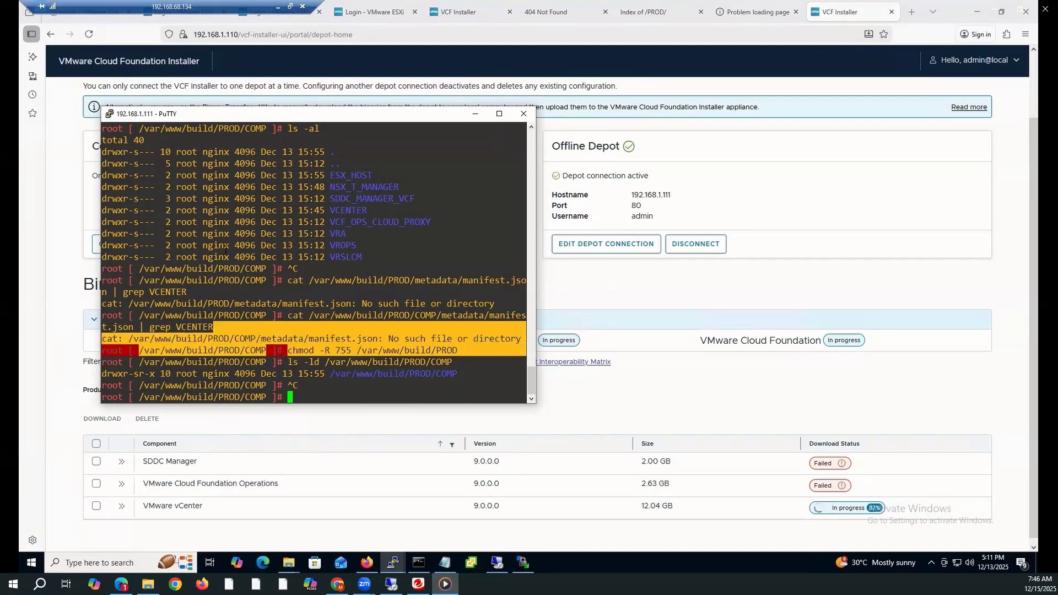
Hide PuTTY, wait for the 12.04 GB vCenter download to reach Success, and highlight its row
click(474, 114)
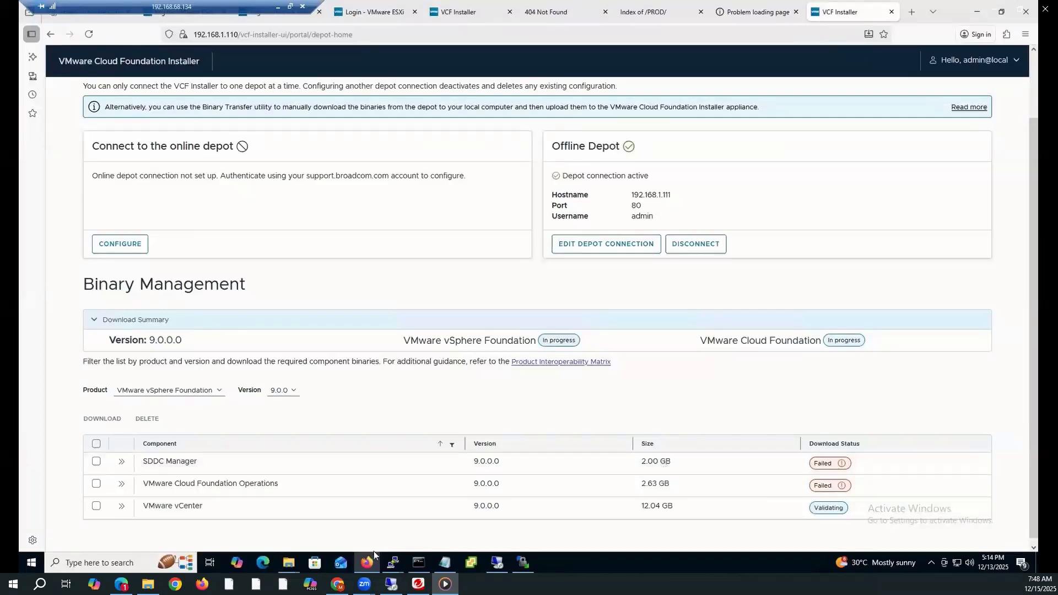
mouse_move(392, 562)
drag(873, 513, 149, 502)
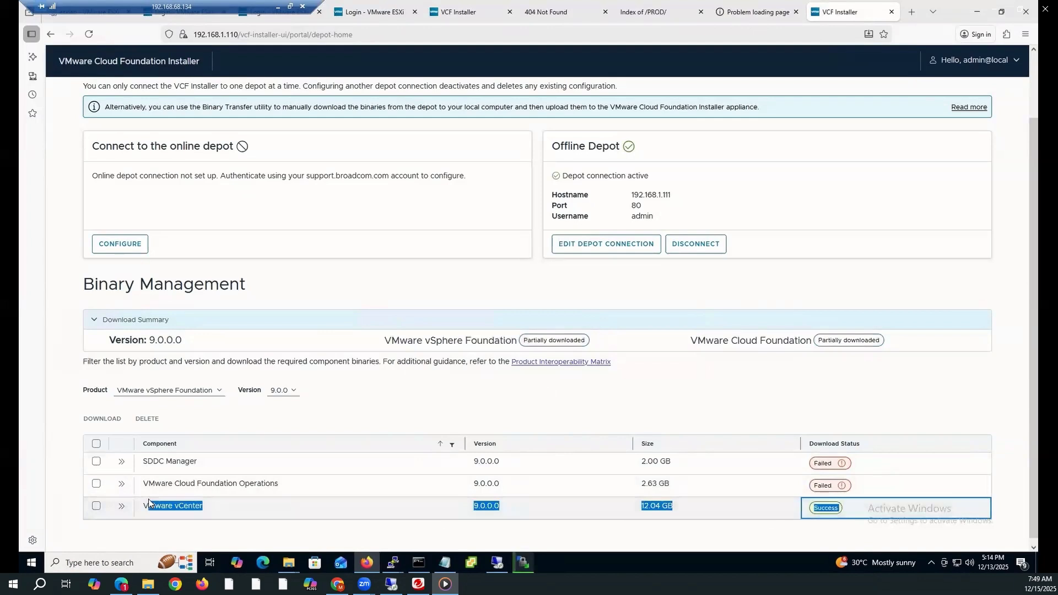
Clear the row highlight and download the 2.00 GB SDDC Manager 9.0.0.0 binary
click(743, 184)
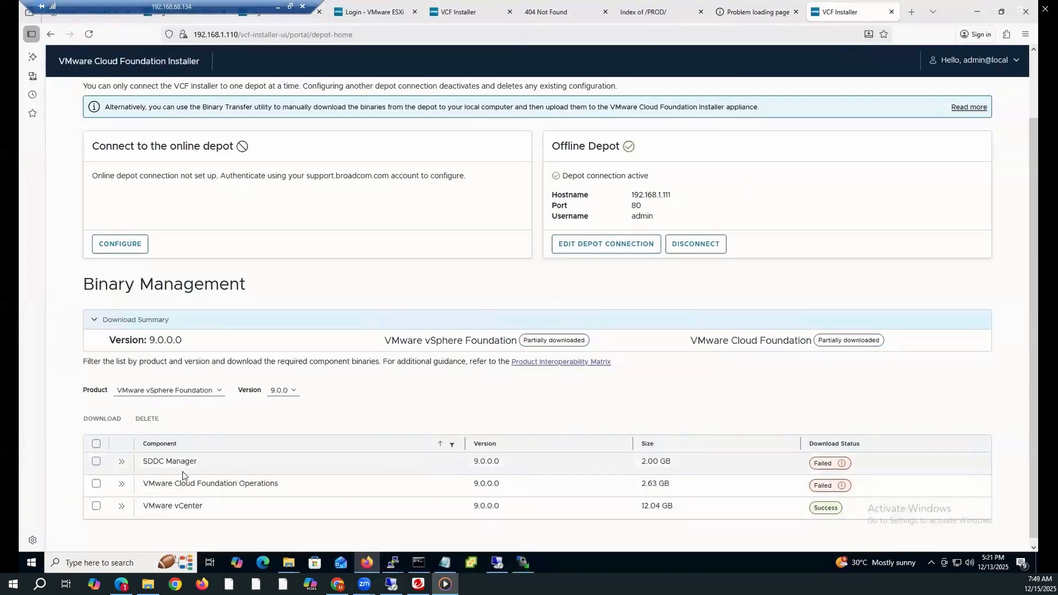
click(96, 461)
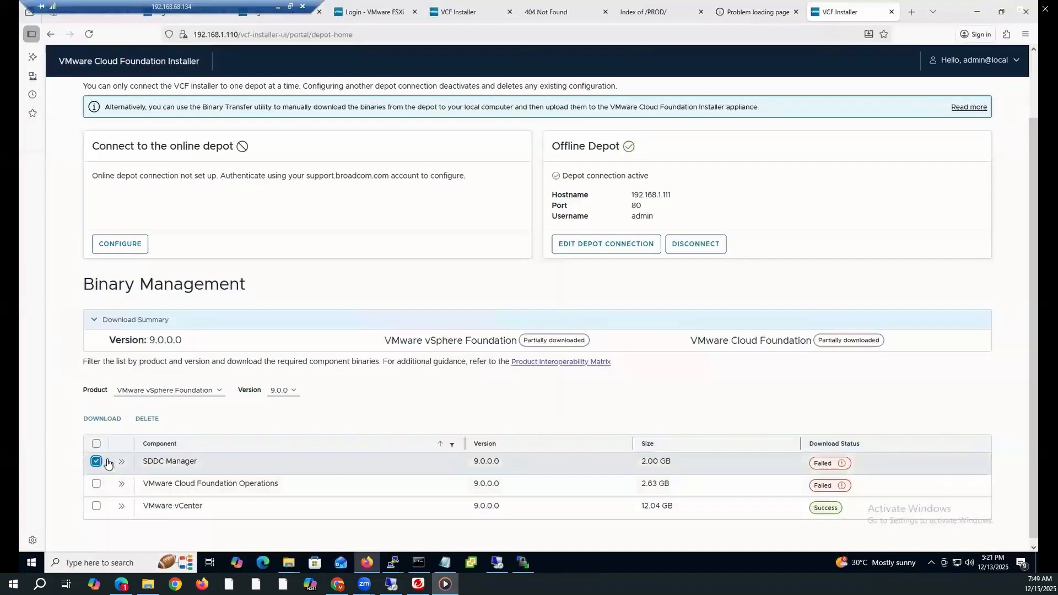
click(105, 420)
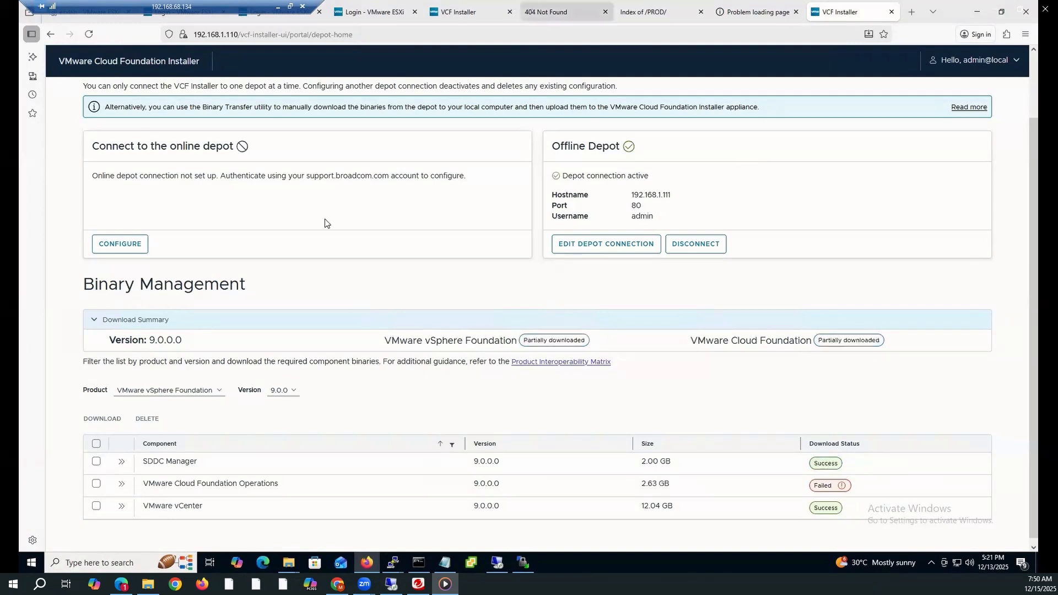
Select VMware Cloud Foundation Operations 9.0.0.0 and start its download again
click(97, 483)
click(103, 420)
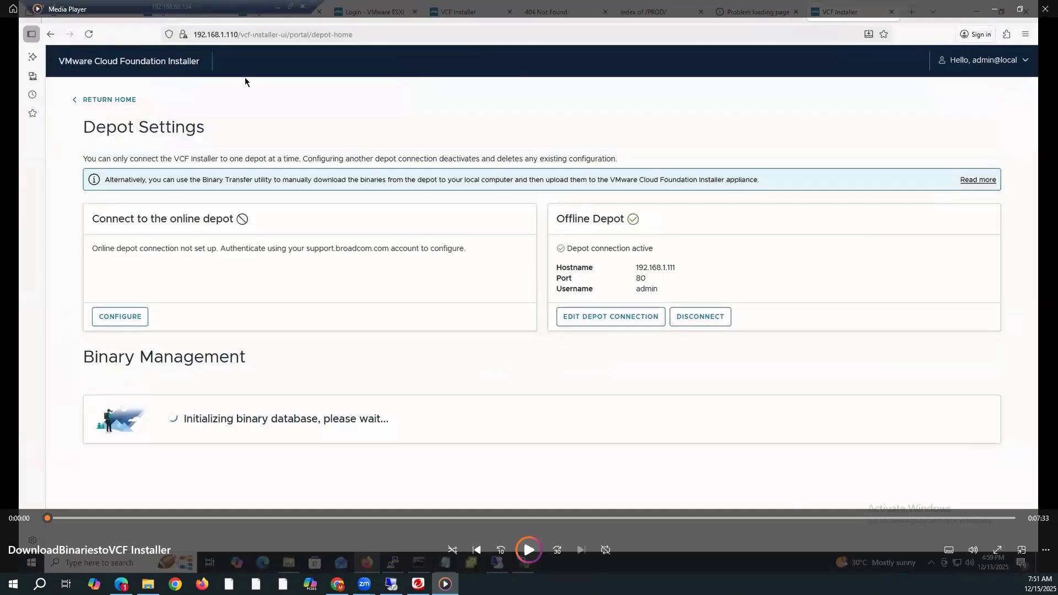
Close Media Player and return to the remote desktop session with the deployment wizard
click(1042, 12)
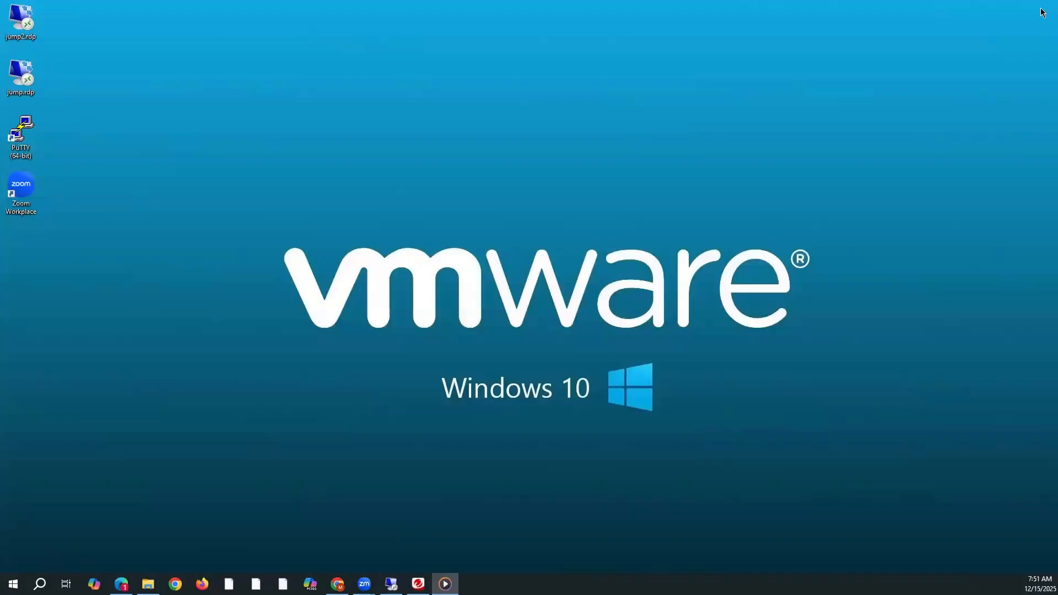
click(390, 583)
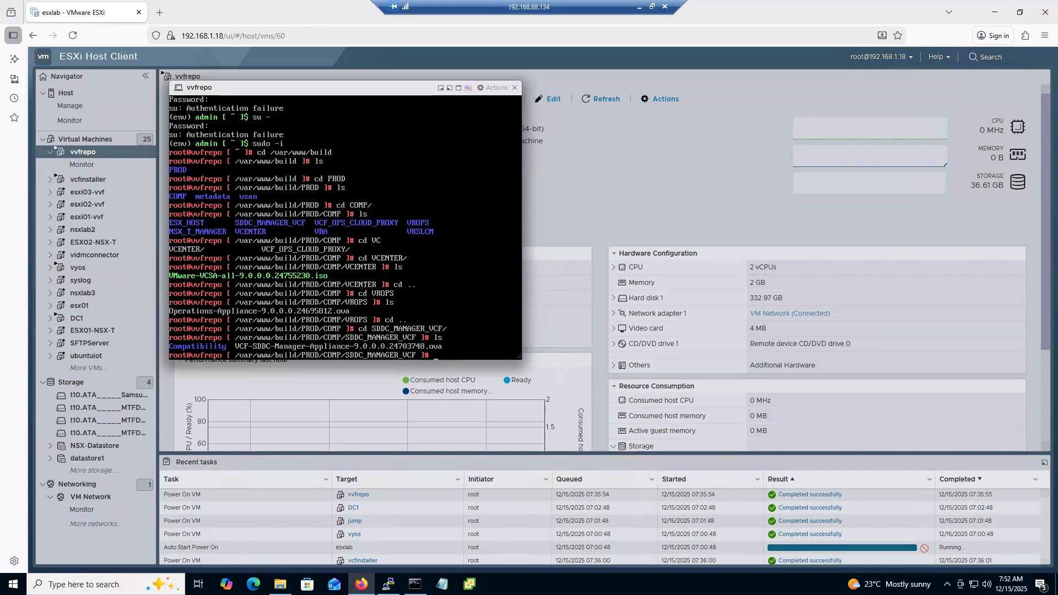
key(XF86AudioMedia)
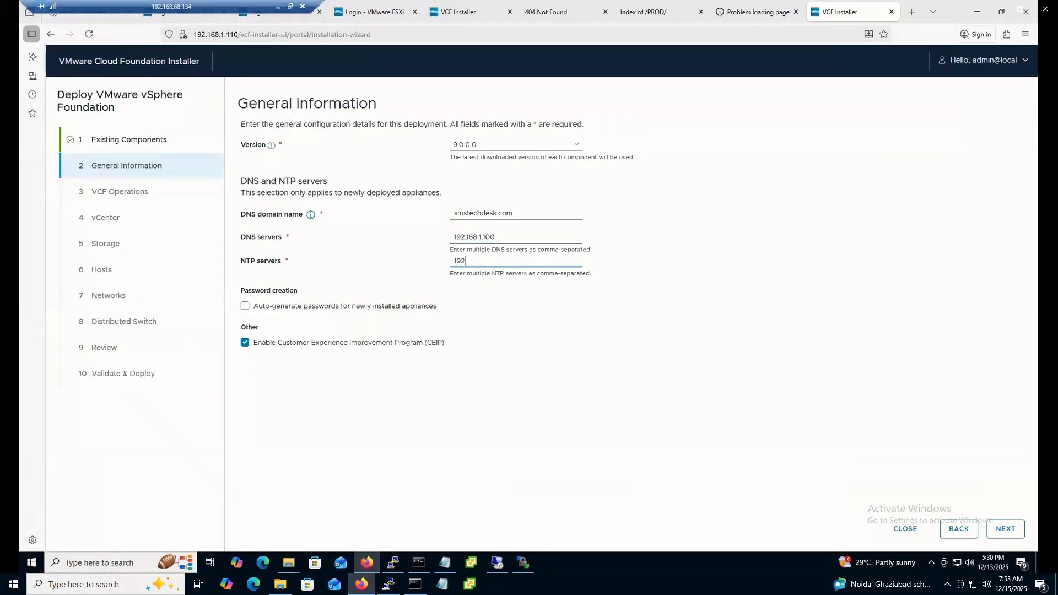
Enter NTP server 192.168.1.100, enable auto-generated passwords, opt out of CEIP, and continue
text(168.1)
text(.168.1.100)
click(464, 365)
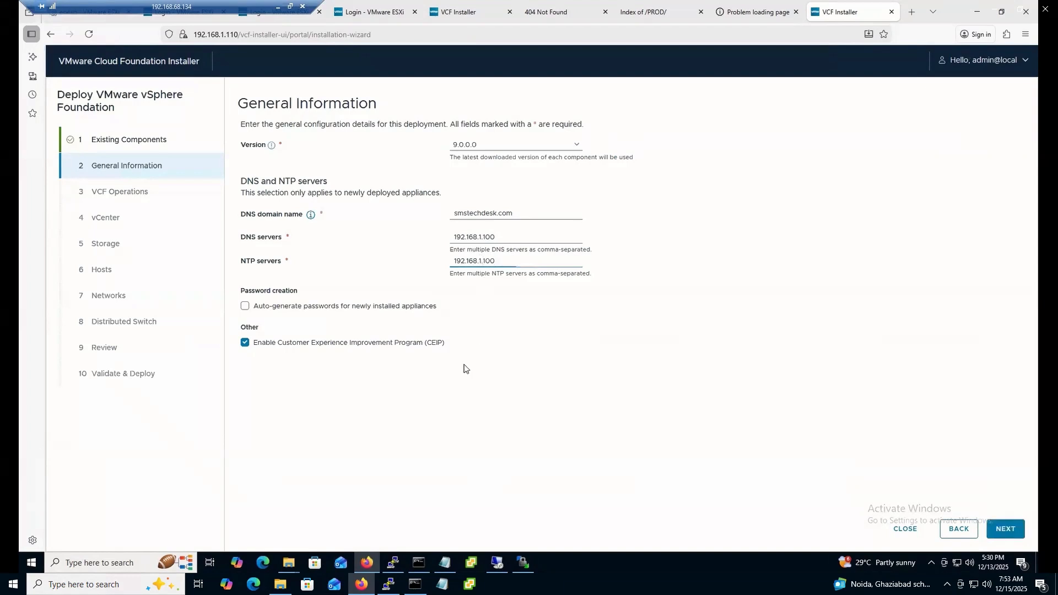
click(395, 310)
click(318, 343)
drag(451, 309, 330, 312)
click(1005, 528)
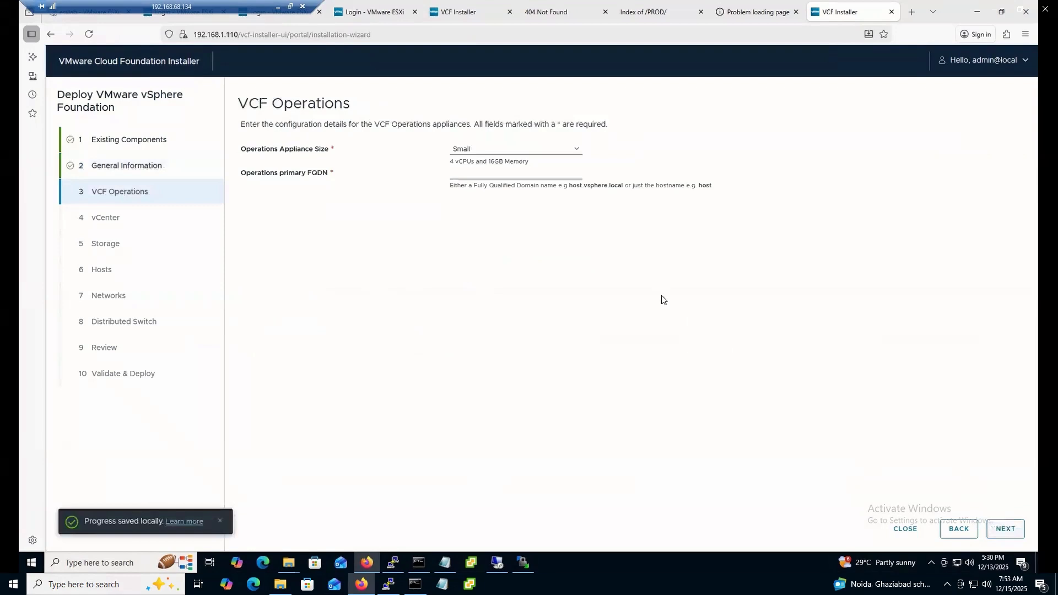
Set a Small Operations appliance with FQDN vvfops.smstechdesk.com; its DNS lookup fails, so go to DNS Manager
click(573, 153)
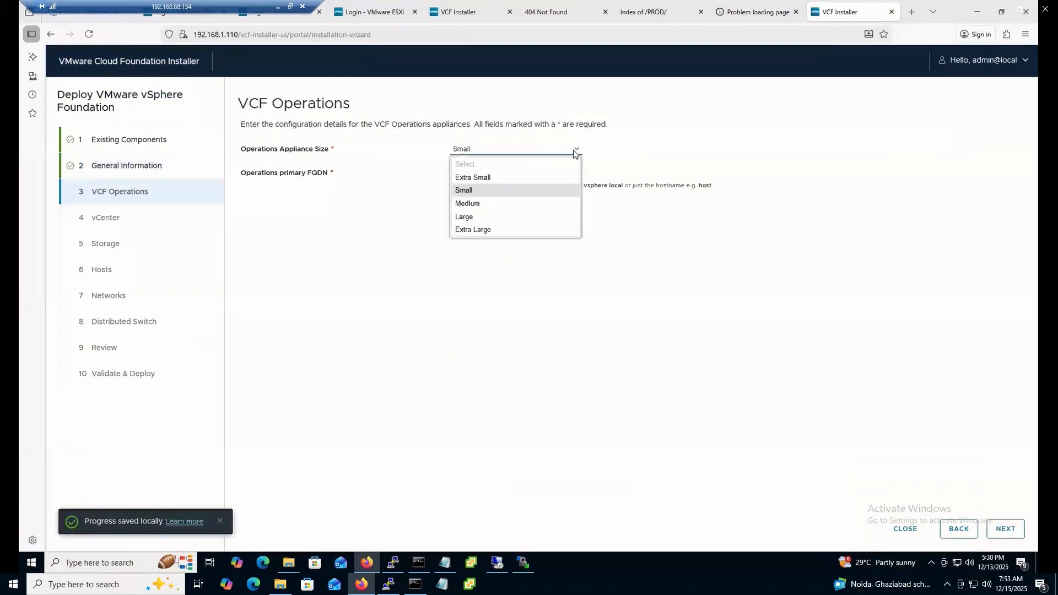
click(474, 193)
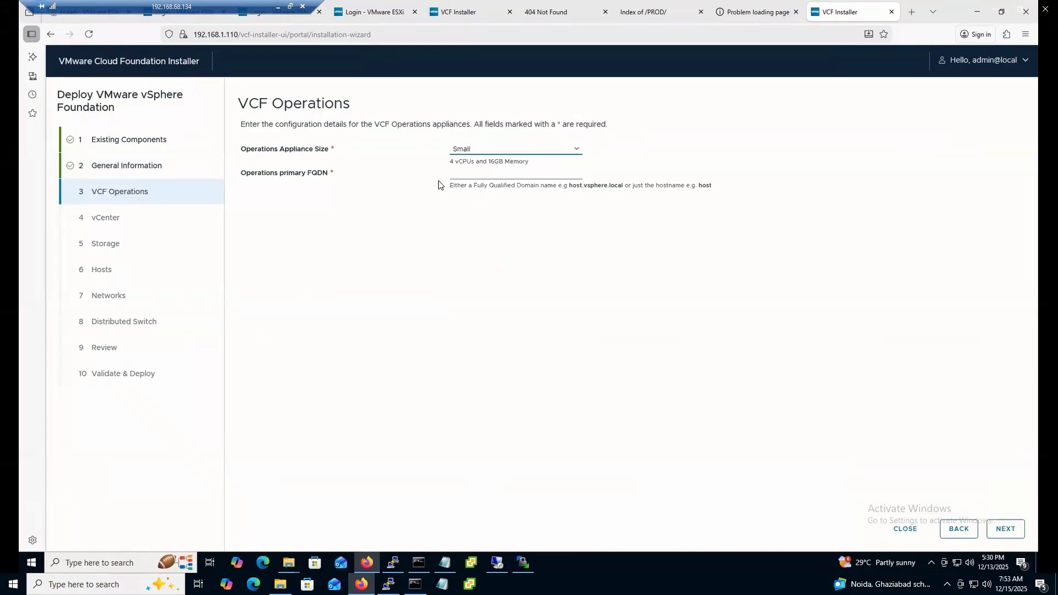
click(489, 173)
text(vvfops)
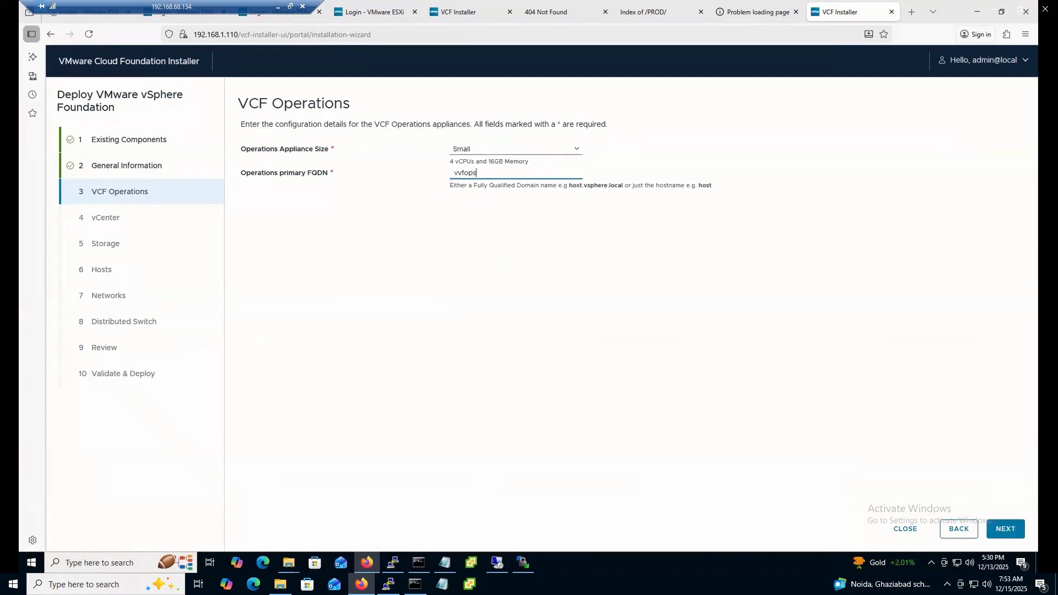
click(590, 281)
click(519, 175)
text(.smstechdesk.com)
click(1007, 527)
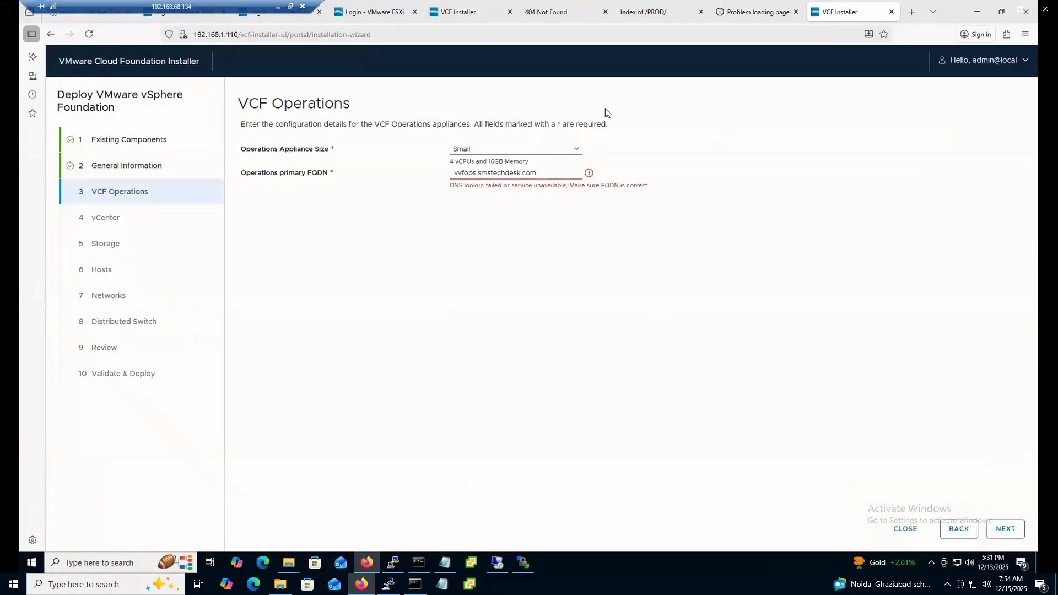
click(497, 562)
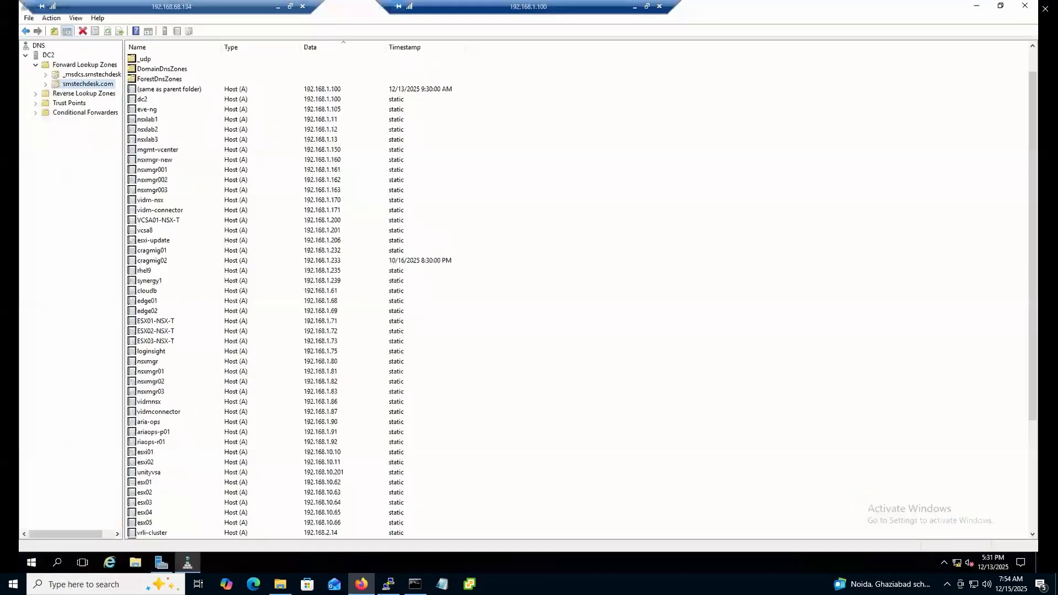
Add host record vvfops at 192.168.1.105 in the smstechdesk.com zone, then return to the installer
right_click(91, 90)
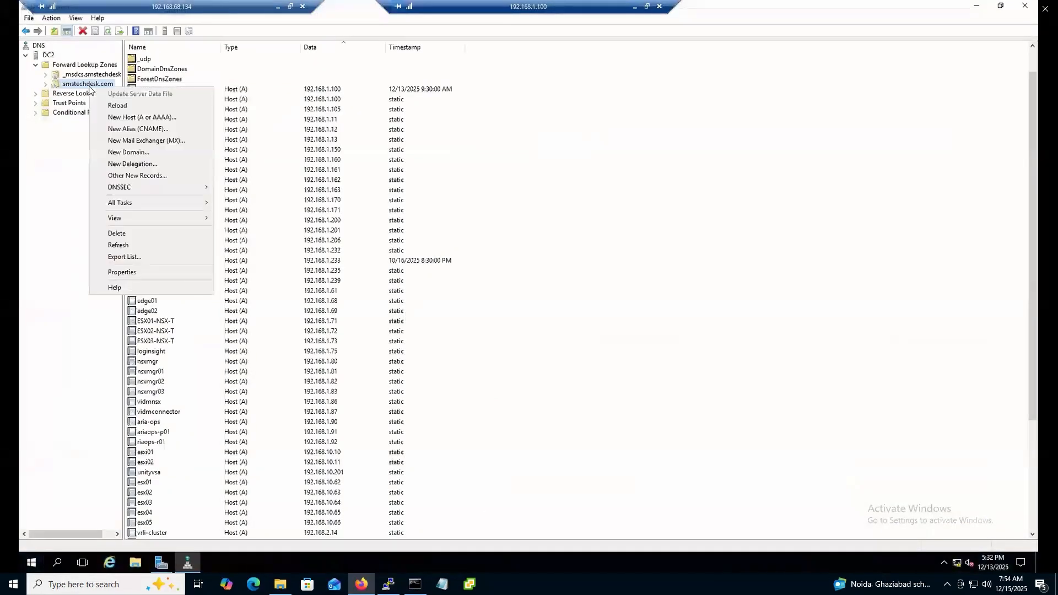
click(156, 120)
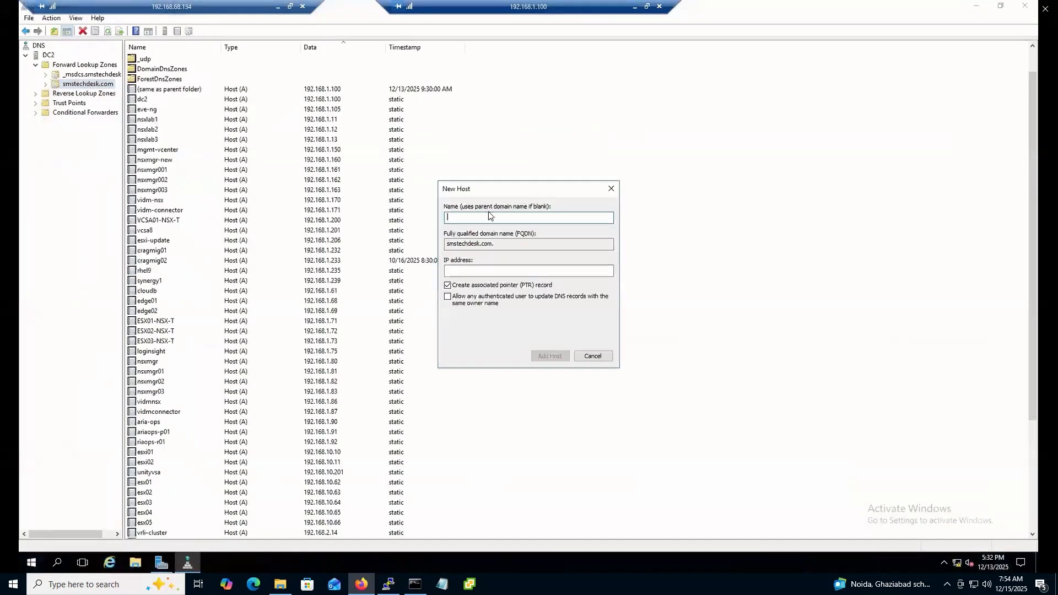
text(vvfops)
click(480, 269)
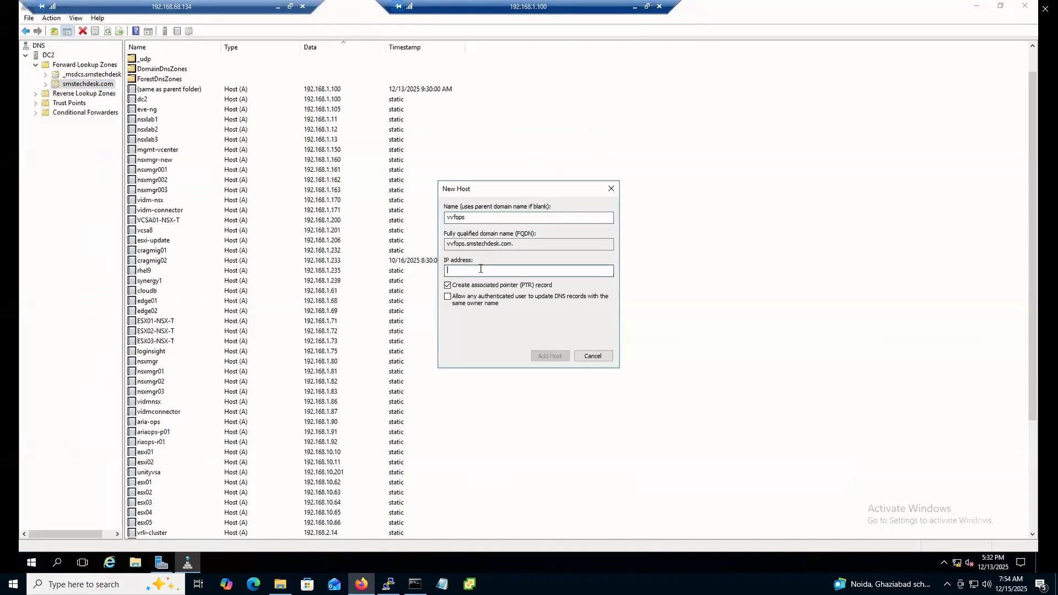
text(192.168.1)
key(BackSpace)
text(1.105)
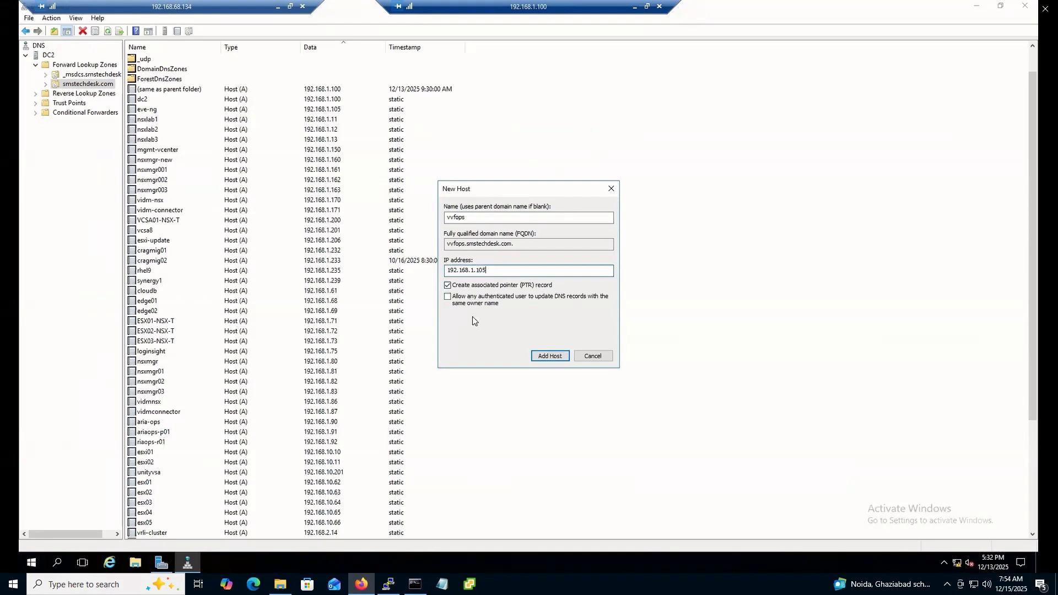
click(561, 356)
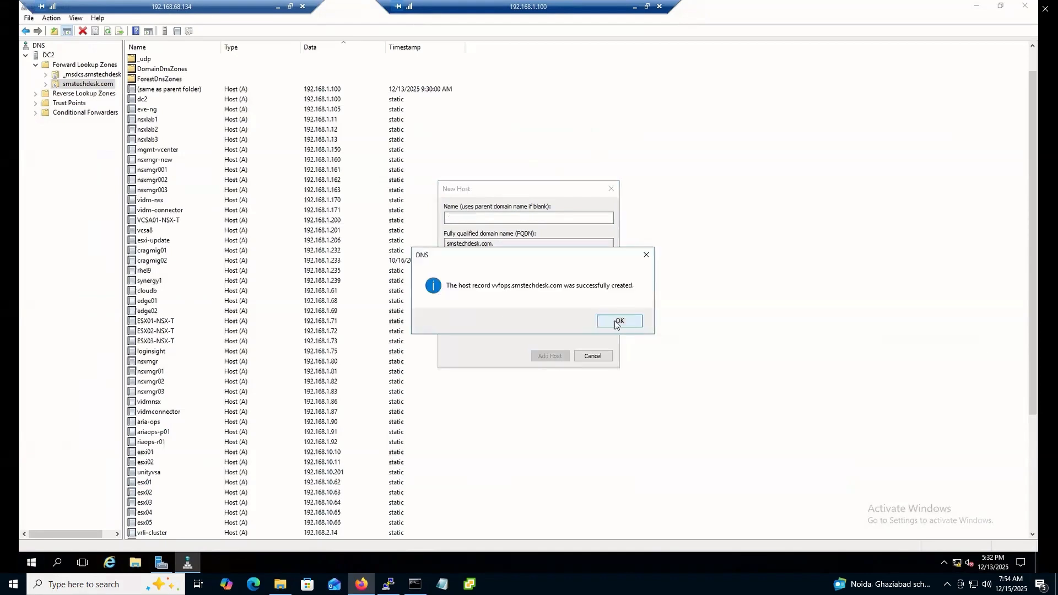
click(617, 324)
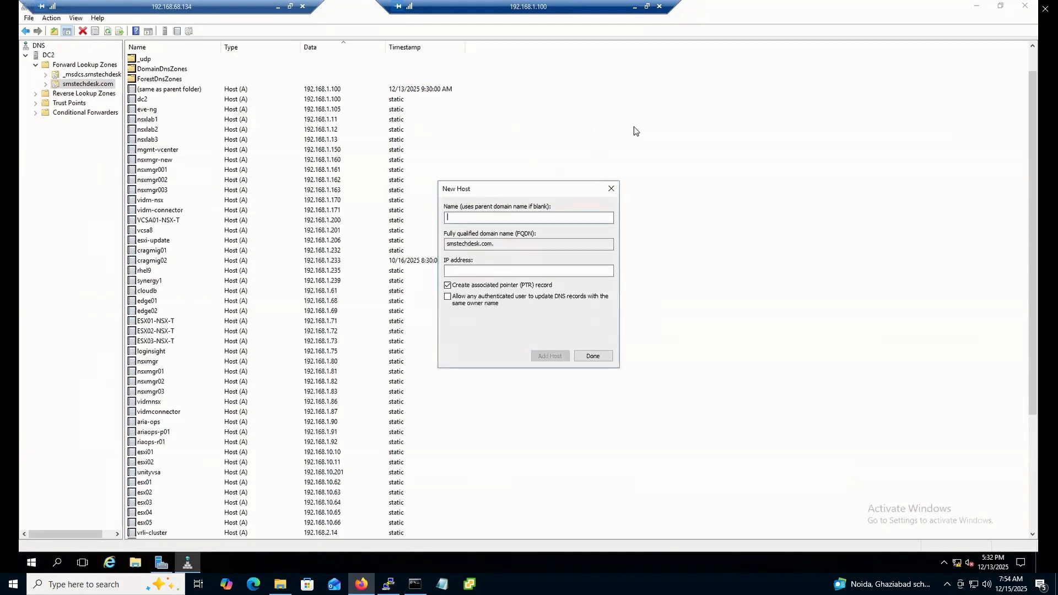
click(635, 7)
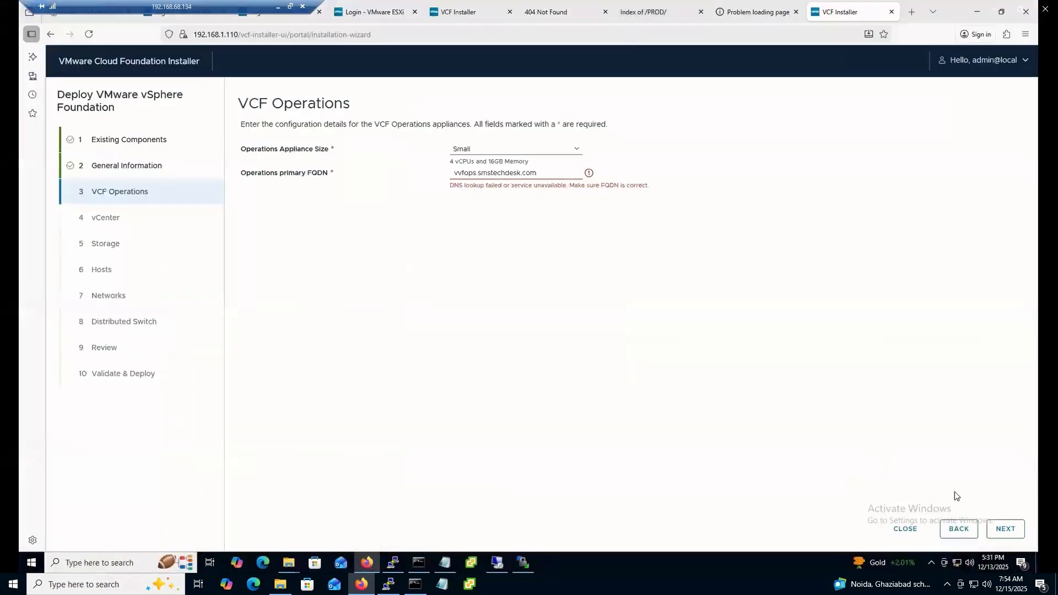
Advance past the completed VCF Operations step to the vCenter page
click(1005, 528)
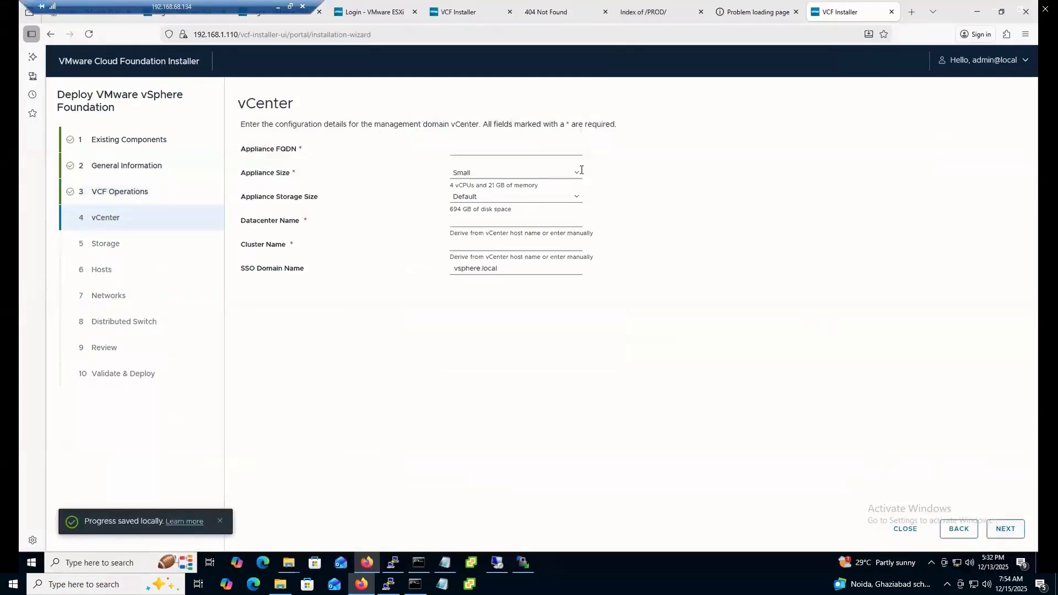
click(523, 562)
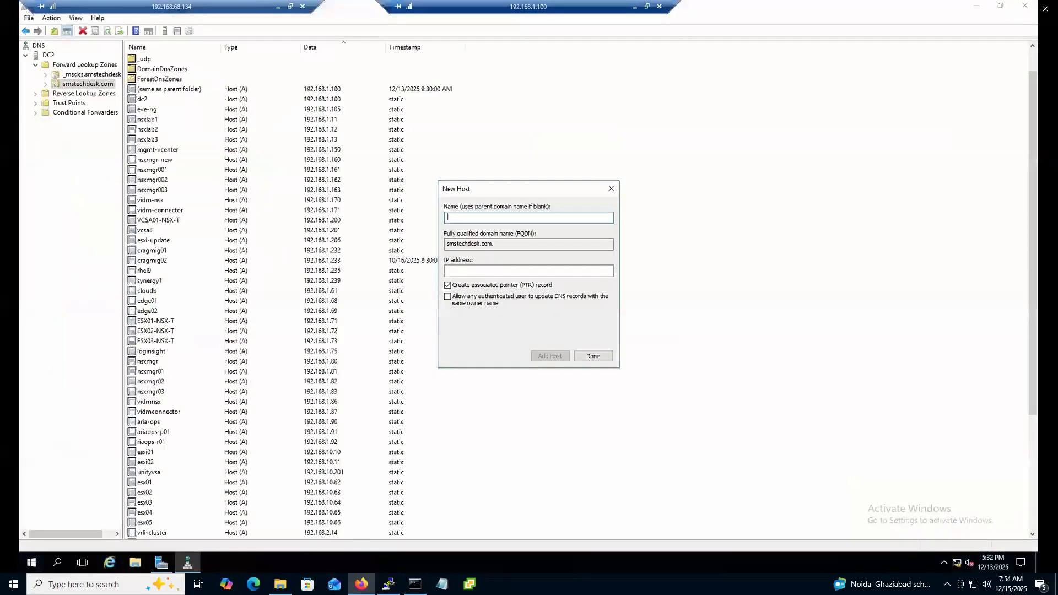
click(593, 357)
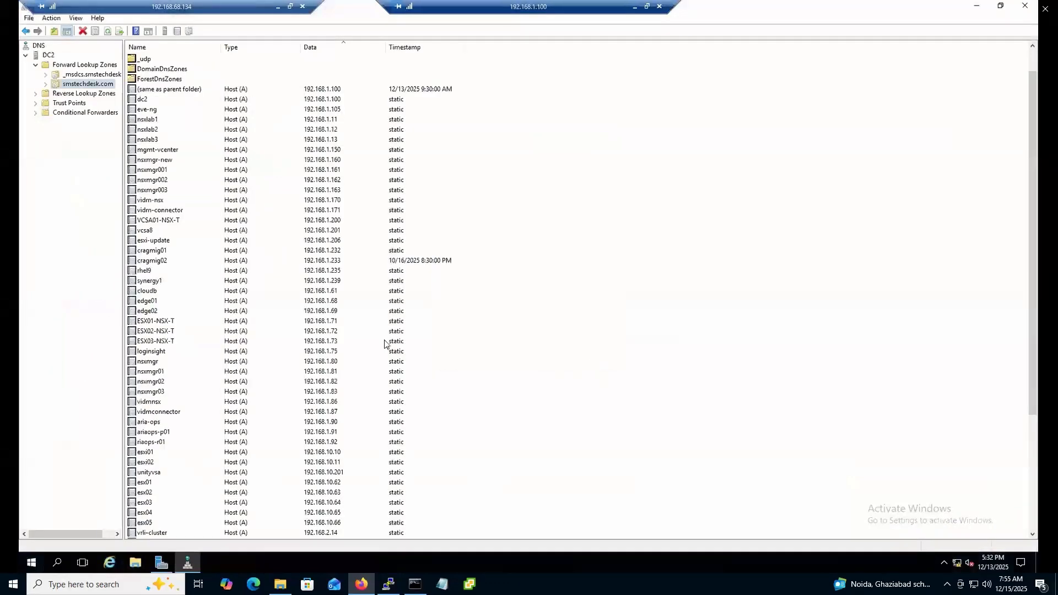
click(330, 49)
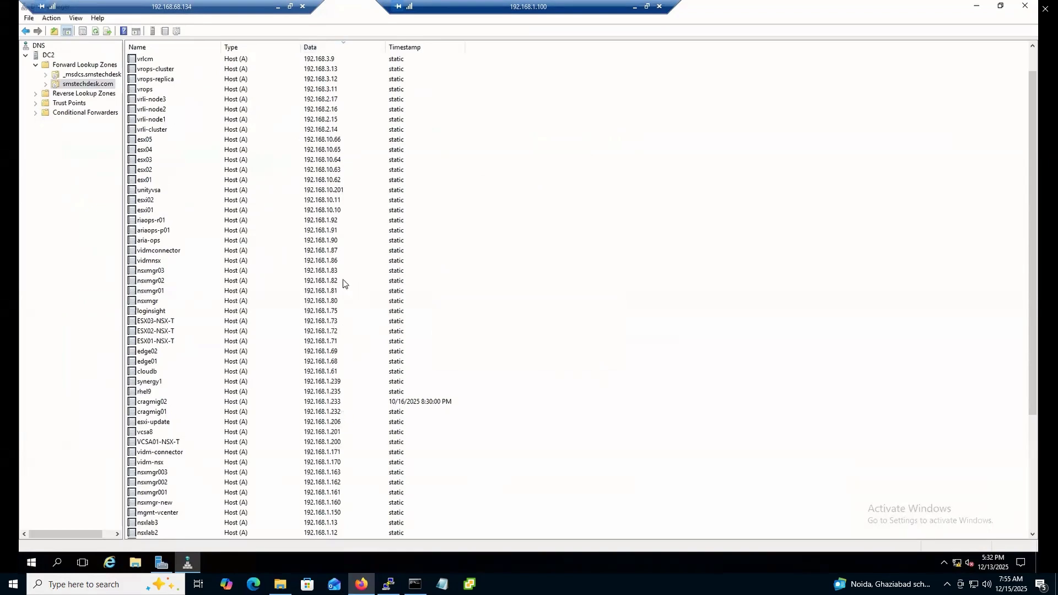
scroll(344, 248, up, 1)
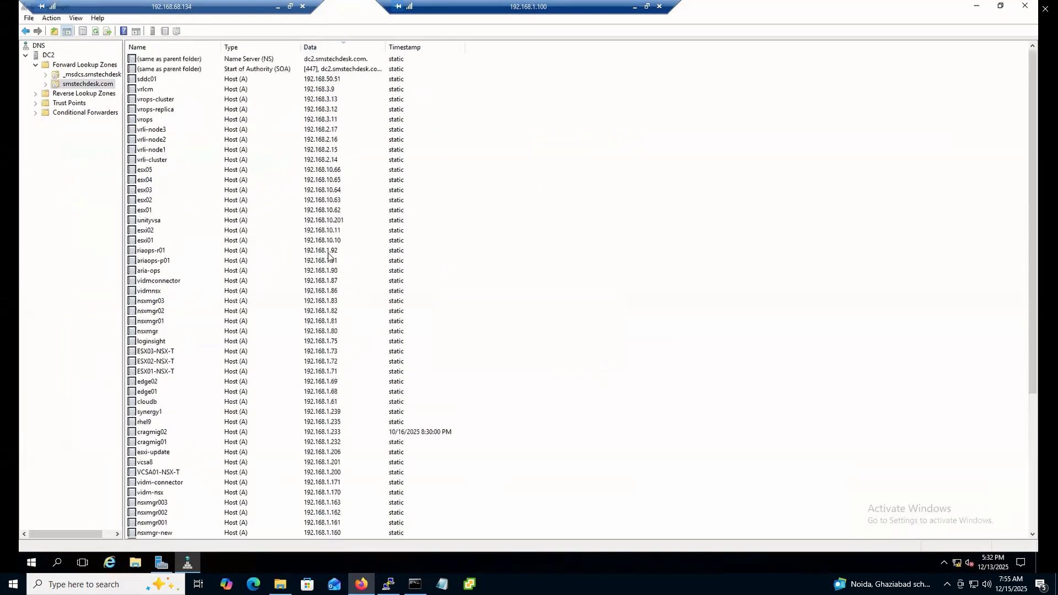
click(338, 321)
scroll(332, 329, down, 1)
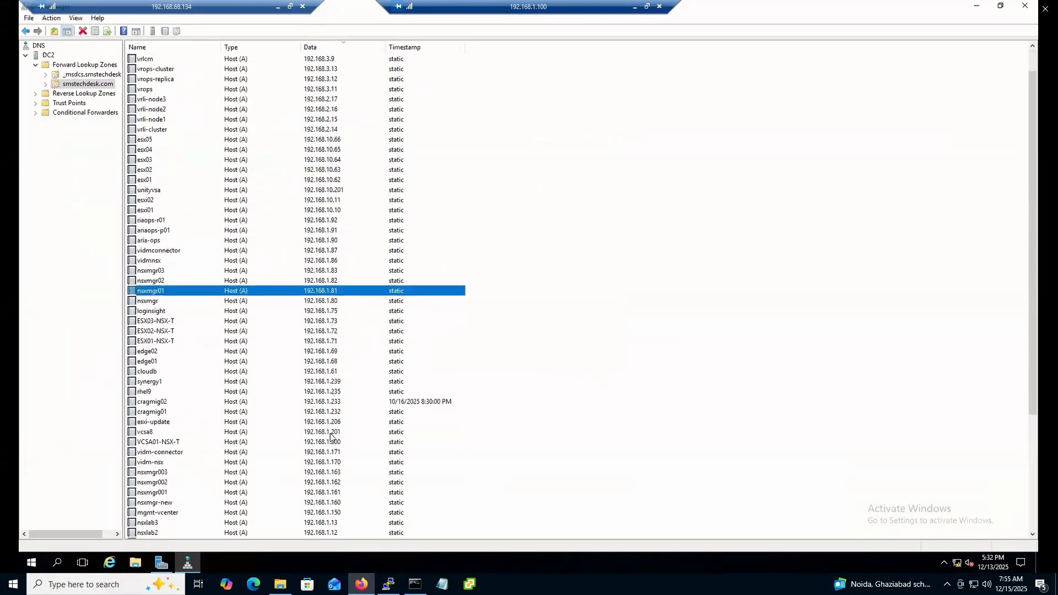
scroll(333, 440, down, 1)
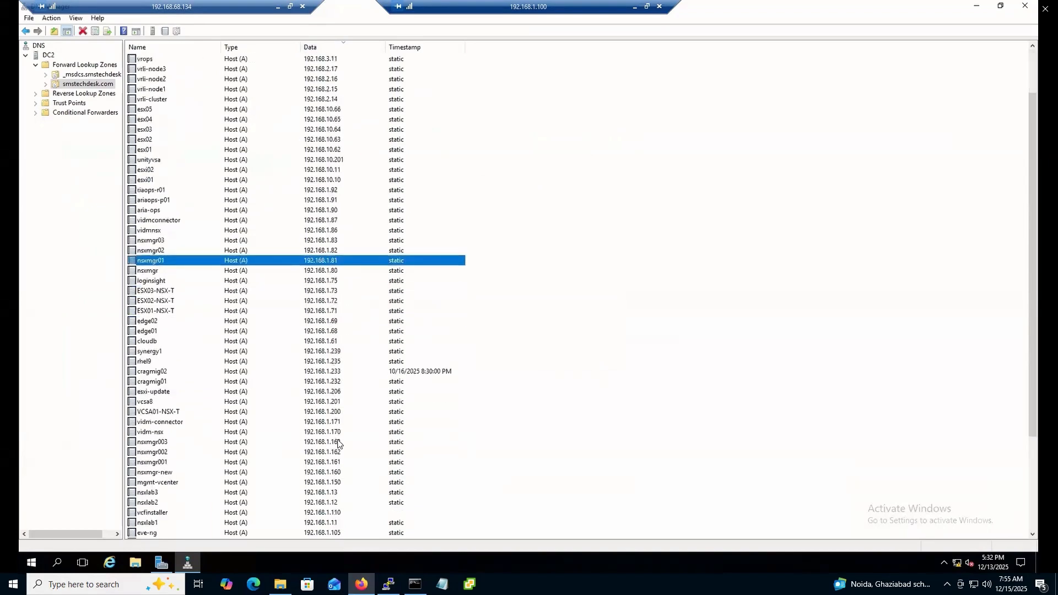
click(334, 483)
scroll(340, 449, down, 2)
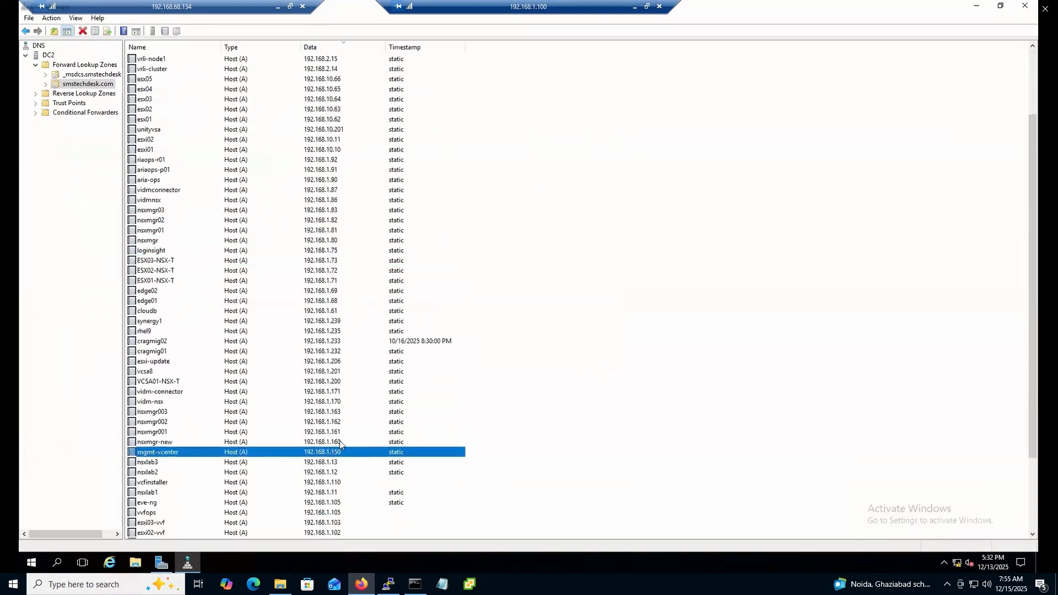
scroll(344, 423, down, 1)
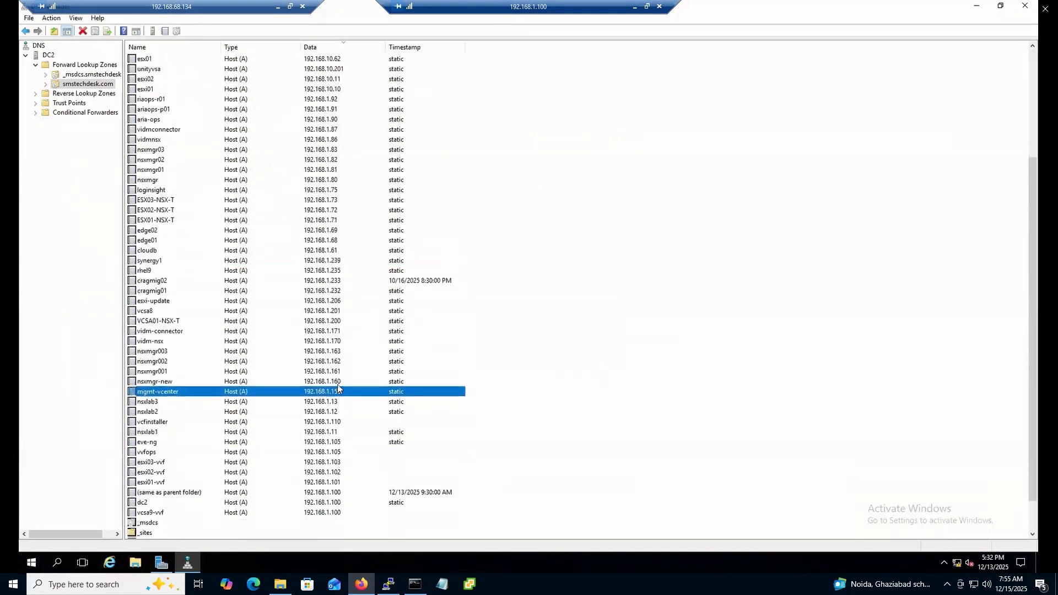
click(338, 423)
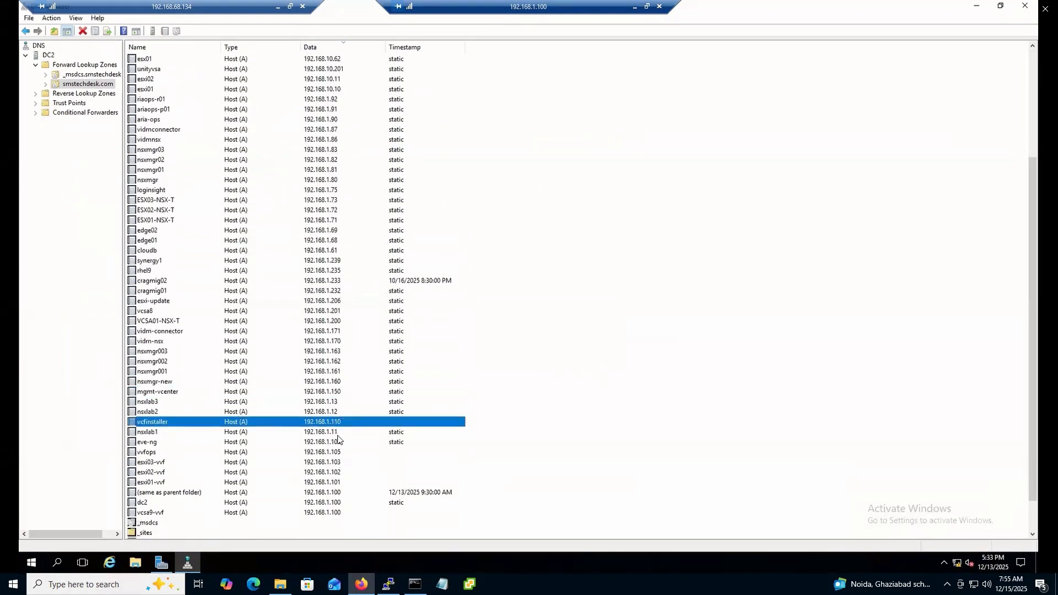
click(333, 484)
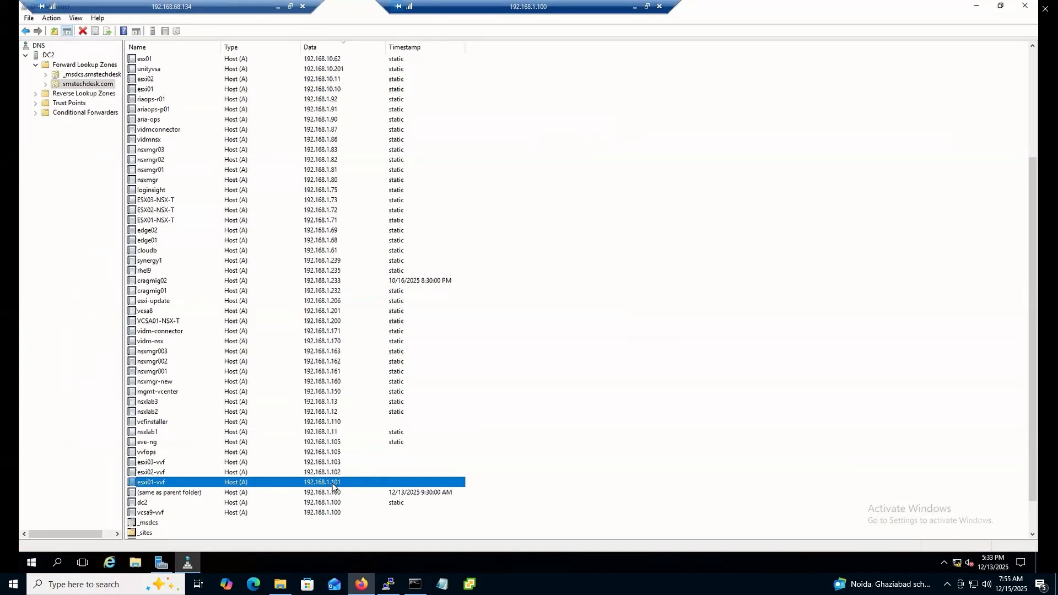
click(332, 494)
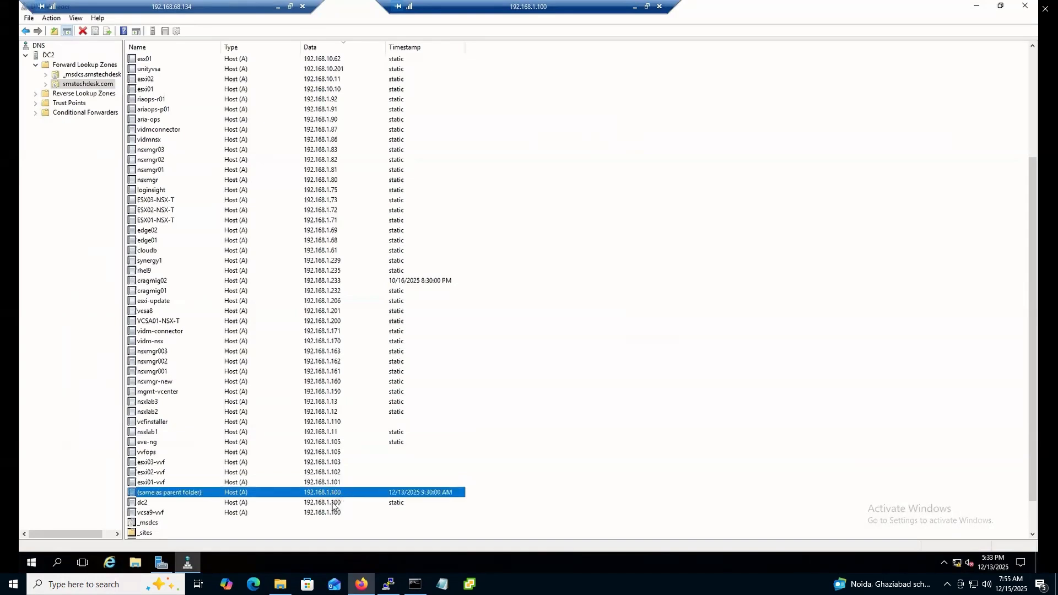
click(338, 503)
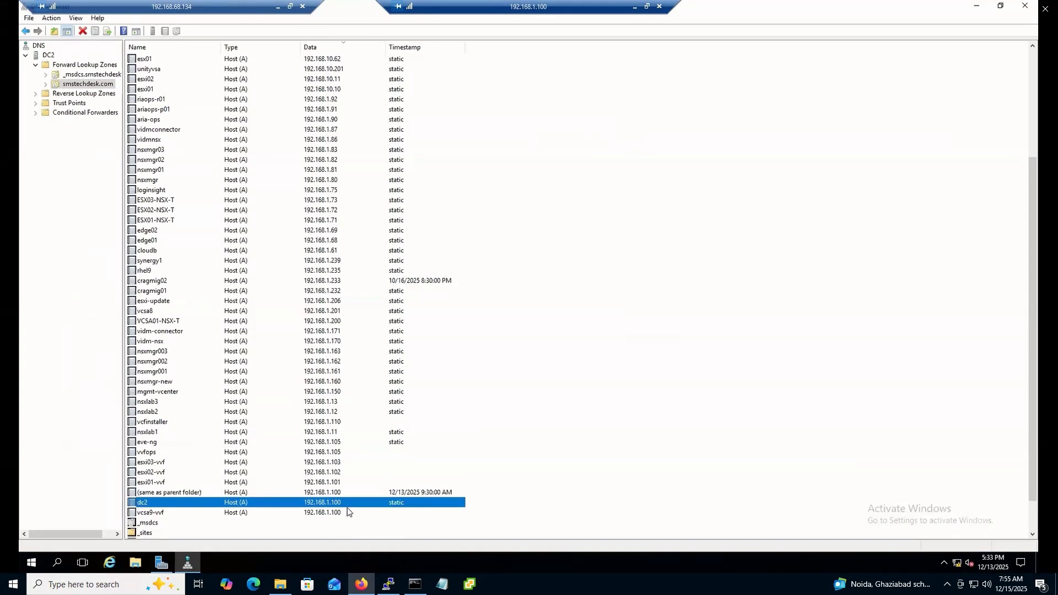
click(192, 514)
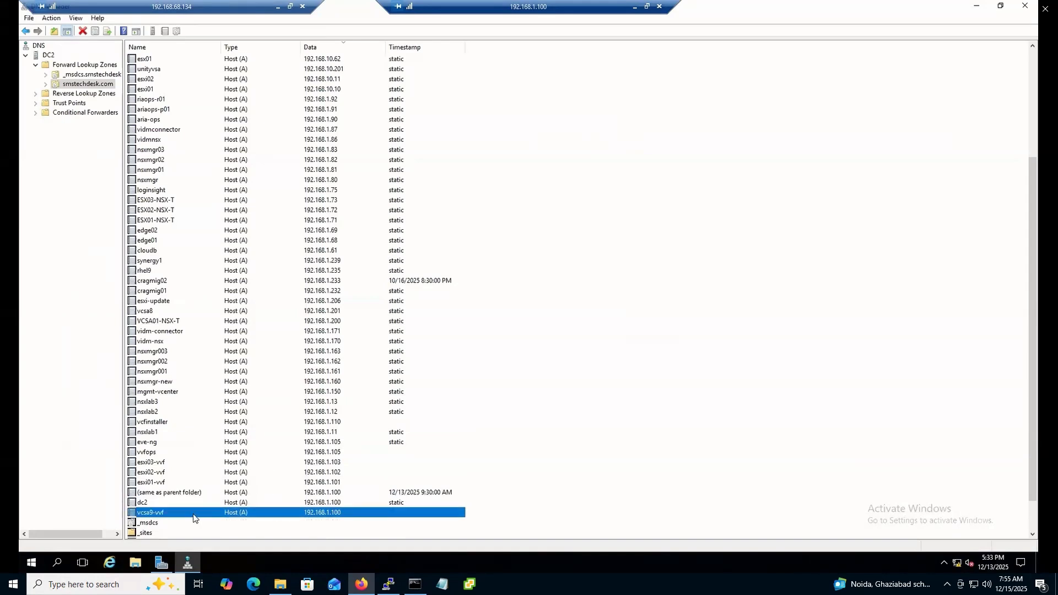
Edit the vcsa9-vvf host record's IP address to 192.168.1.120 and apply the change
right_click(193, 514)
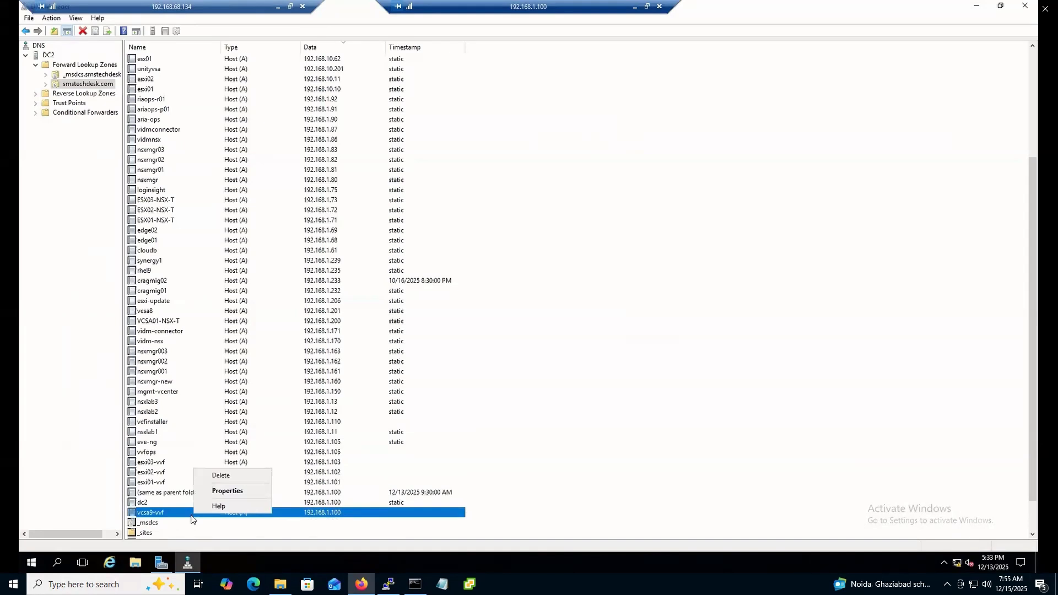
click(237, 490)
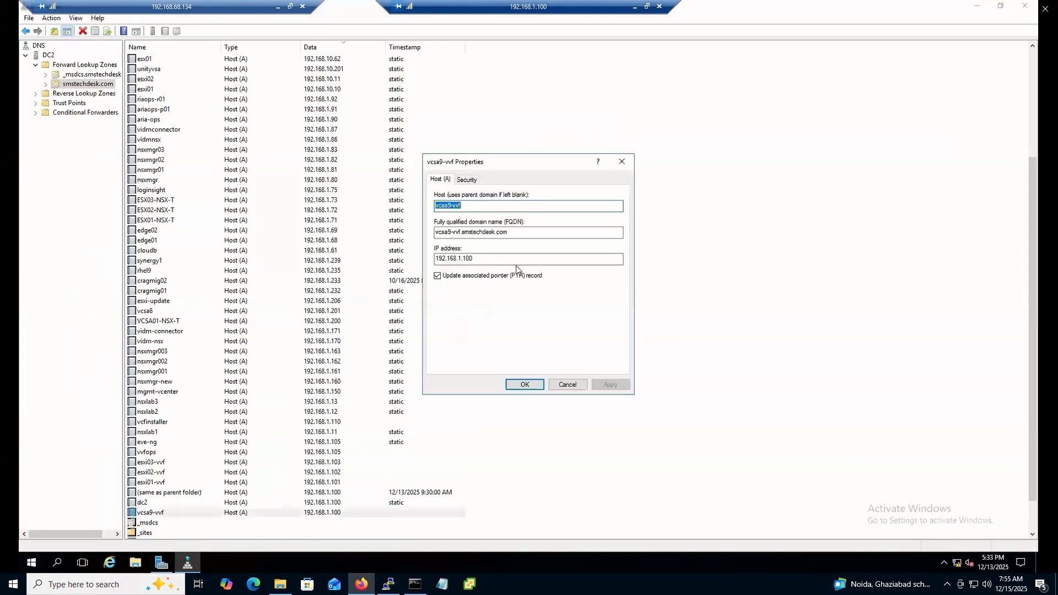
click(498, 260)
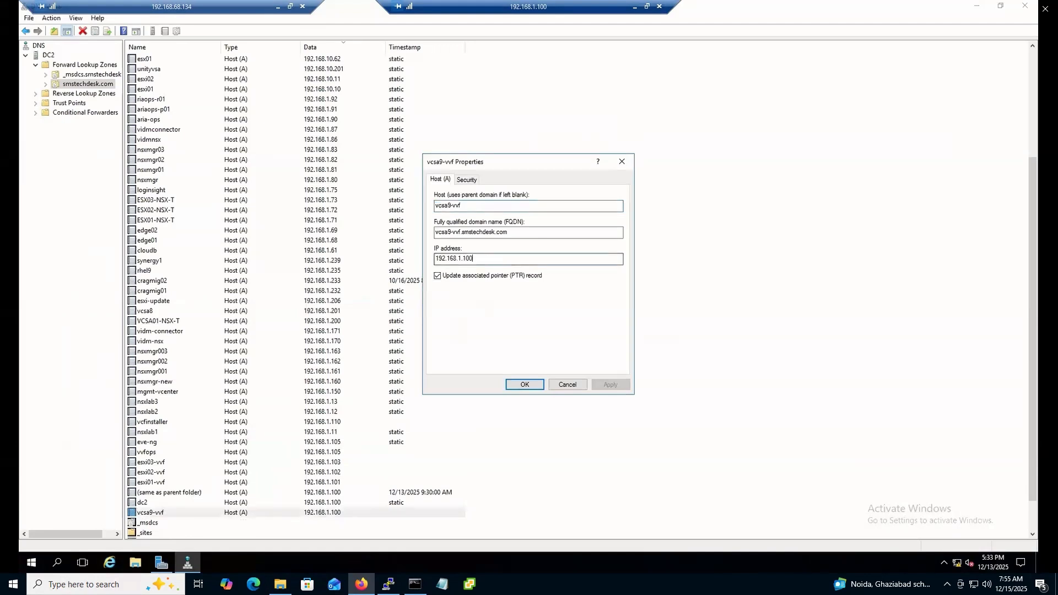
key(BackSpace)
key(BackSpace)
text(20)
click(612, 385)
click(526, 385)
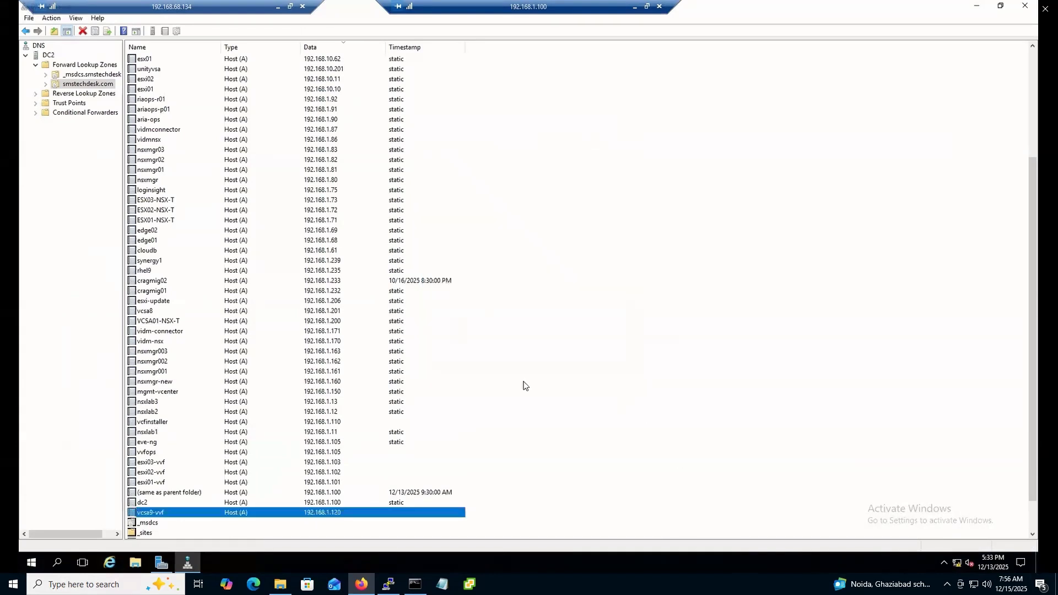
click(580, 396)
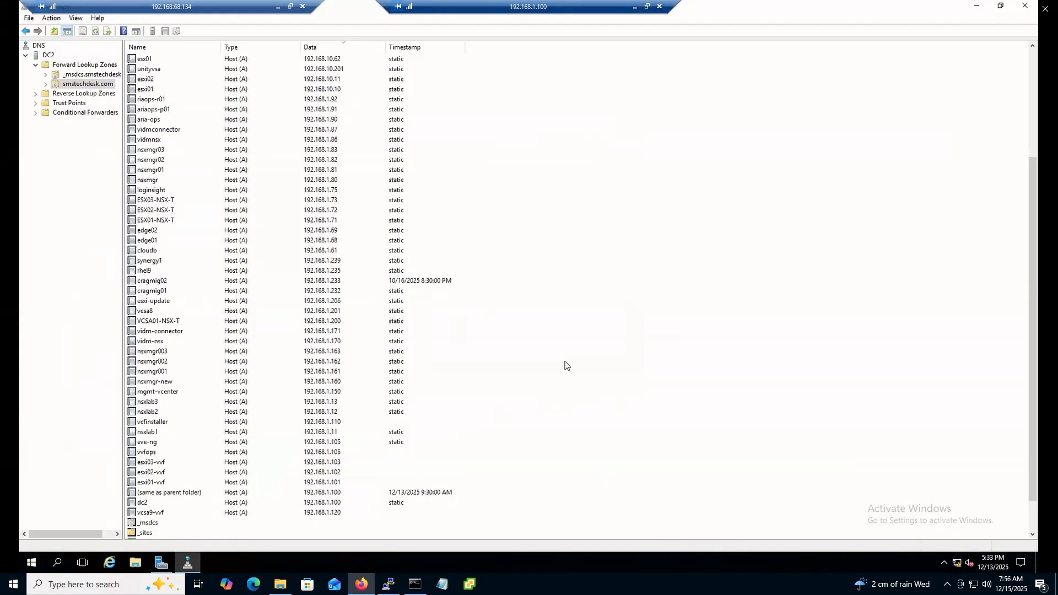
Enter vcsa9-vvf.smstechdesk.com as the vCenter appliance FQDN
click(636, 9)
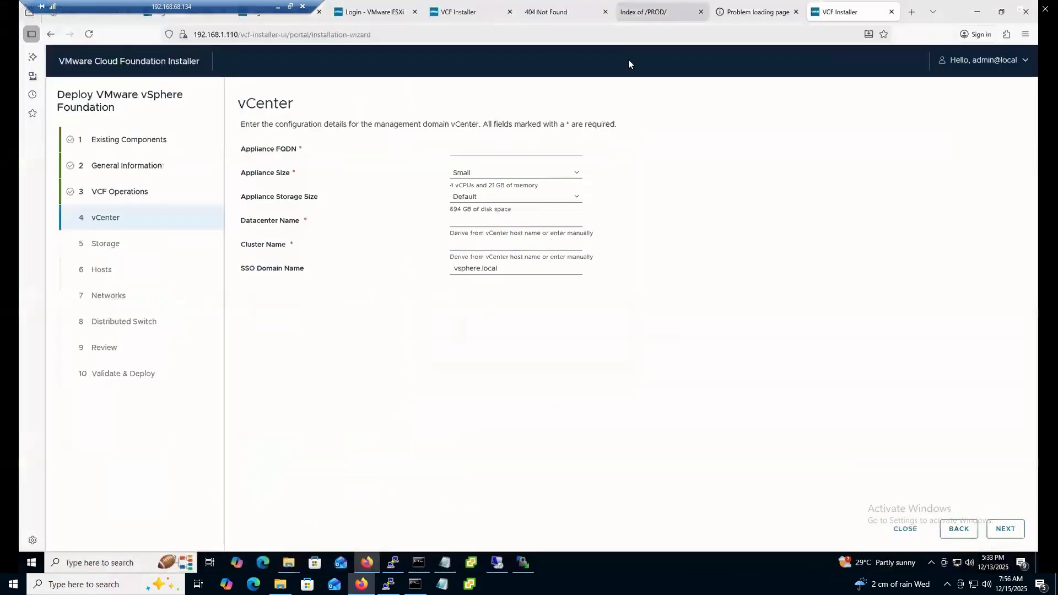
click(469, 149)
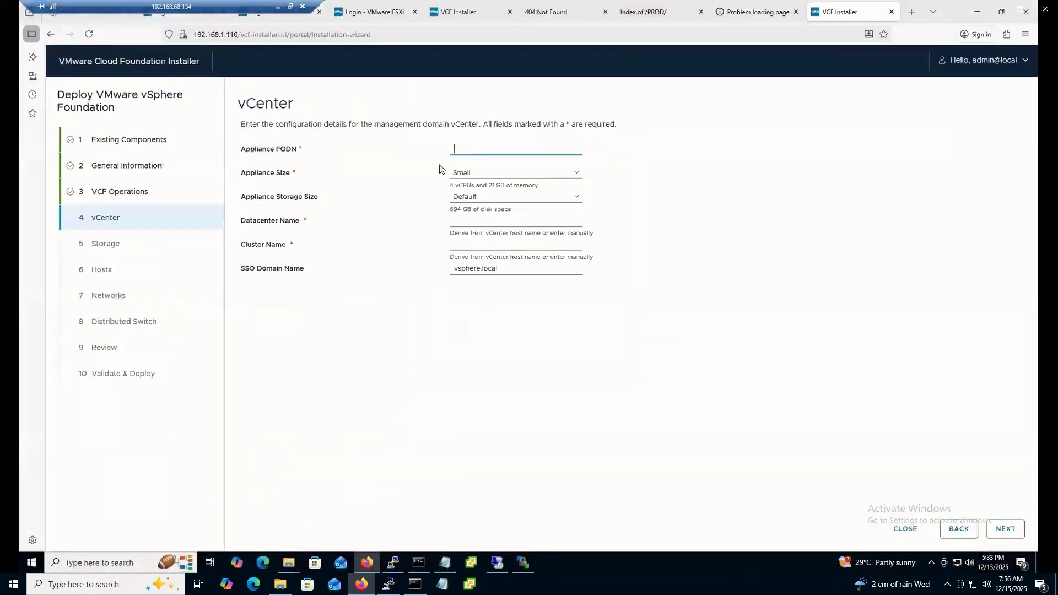
text(vcsa9-ccf)
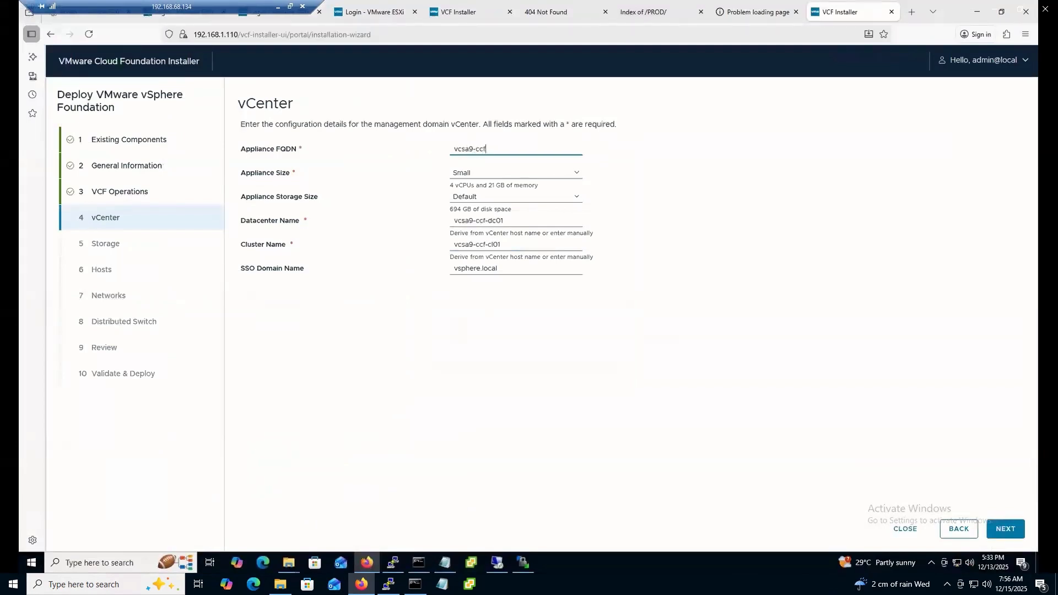
key(BackSpace)
key(BackSpace)
key(BackSpace)
text(vvf.smstechdesk.com)
Keep the vCenter appliance size at Small and storage size at Default
click(571, 176)
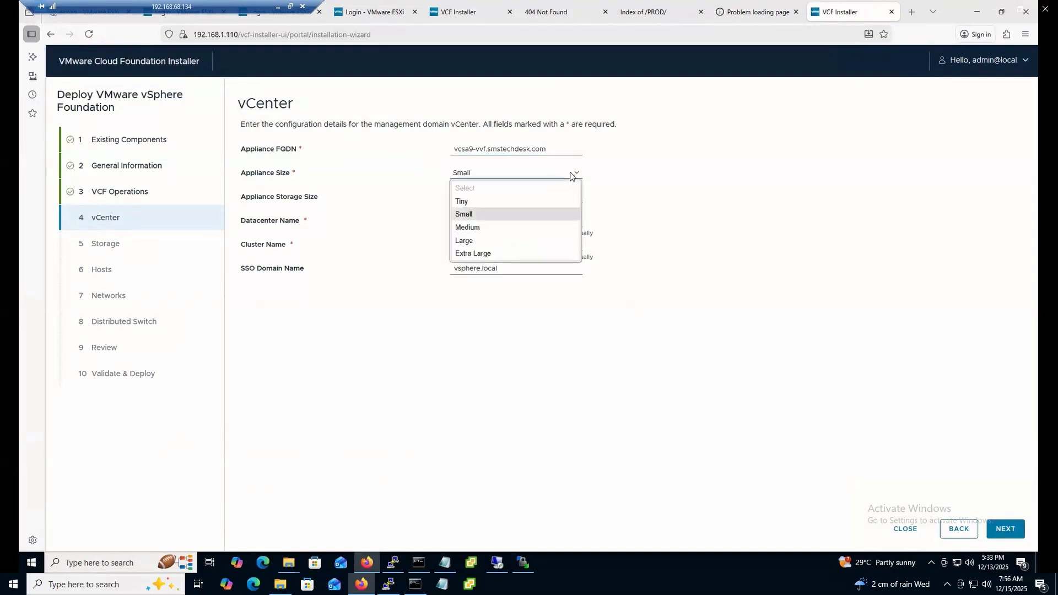
click(473, 215)
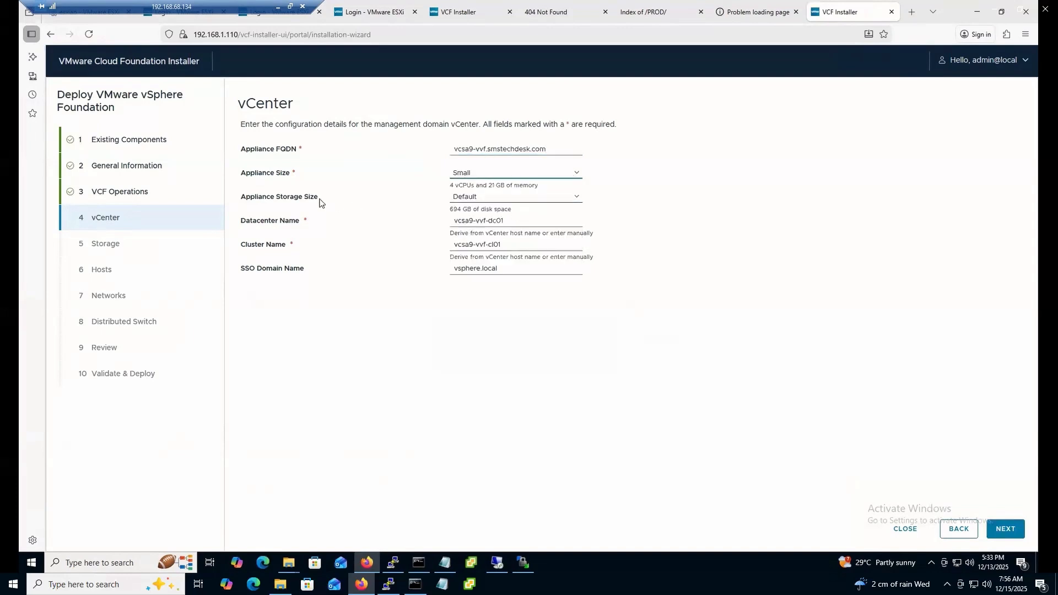
click(573, 198)
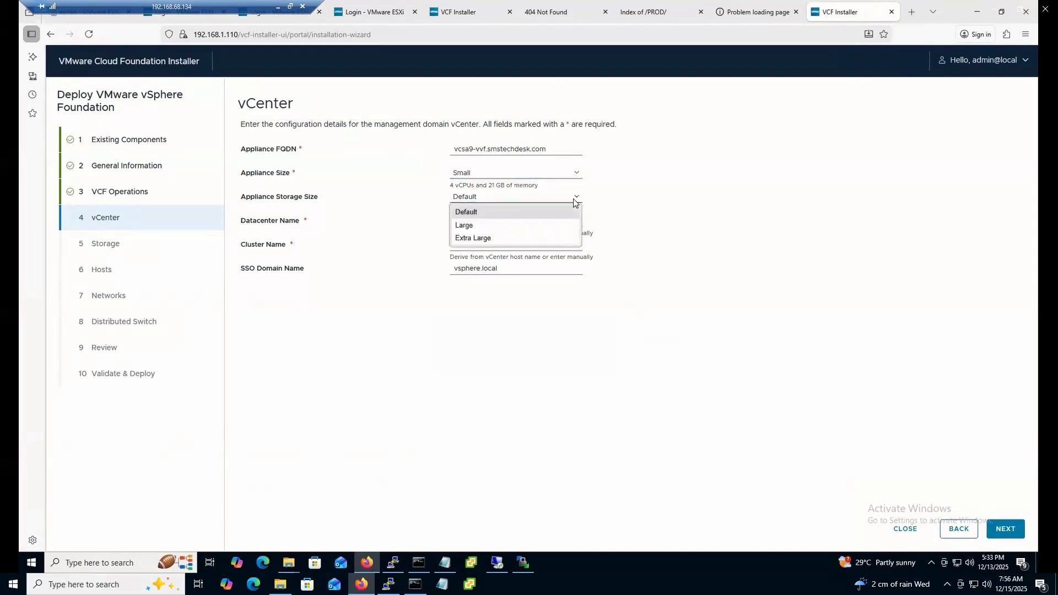
click(535, 212)
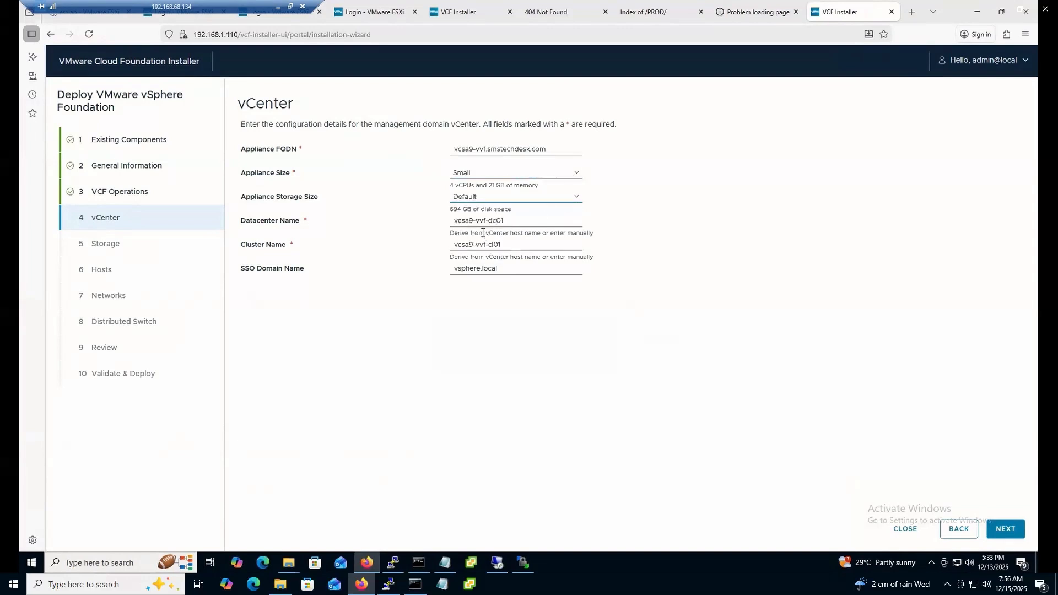